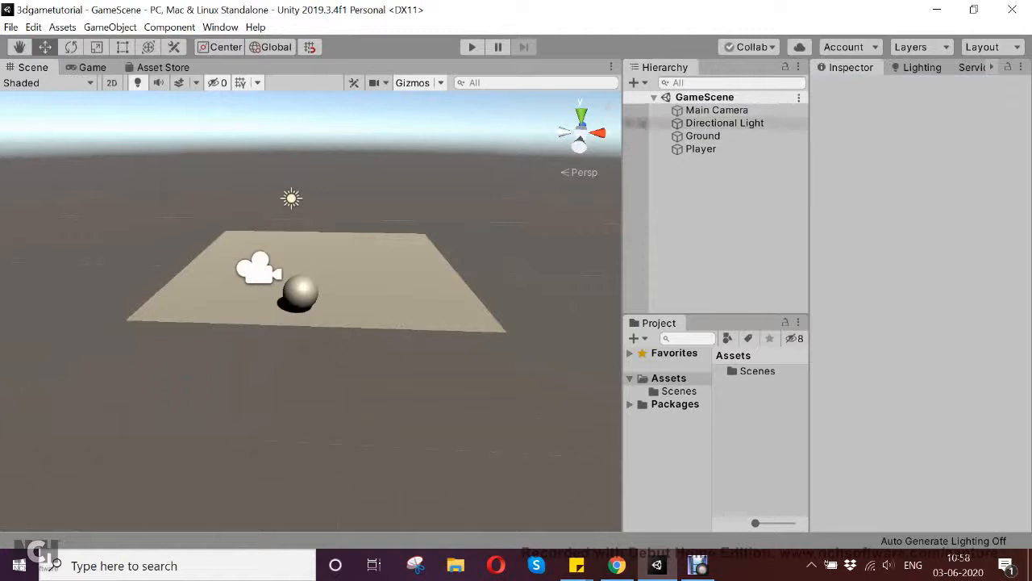
- Inspect the Ground, Player and Main Camera objects and check the camera's game view
left_click(703, 136)
left_click(701, 149)
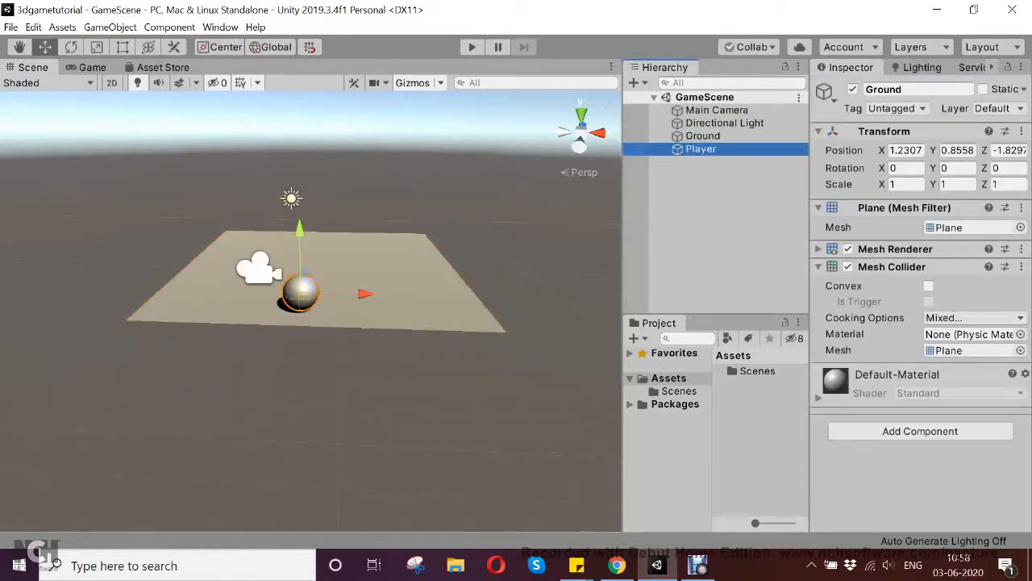
left_click(716, 111)
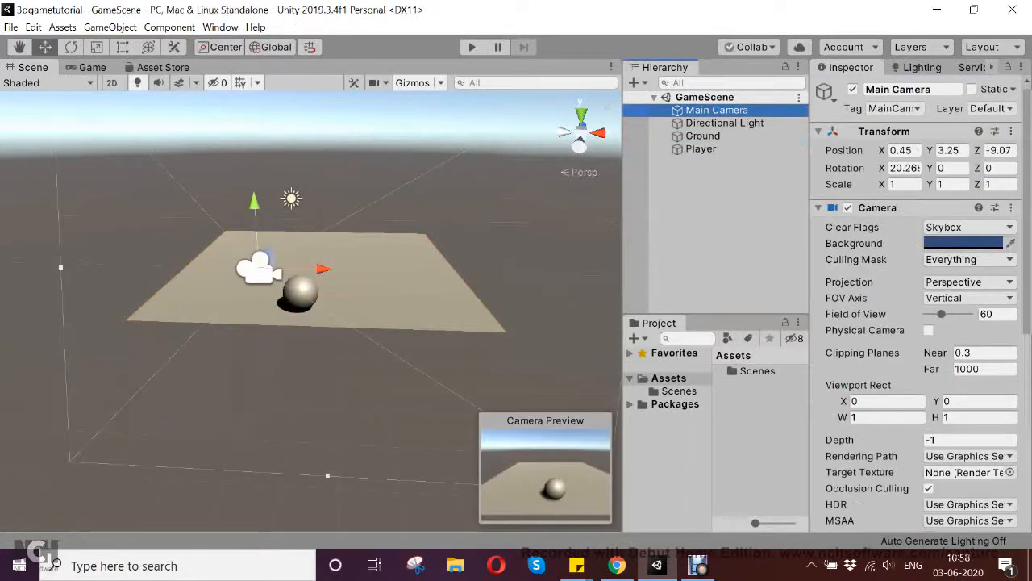
left_click(92, 68)
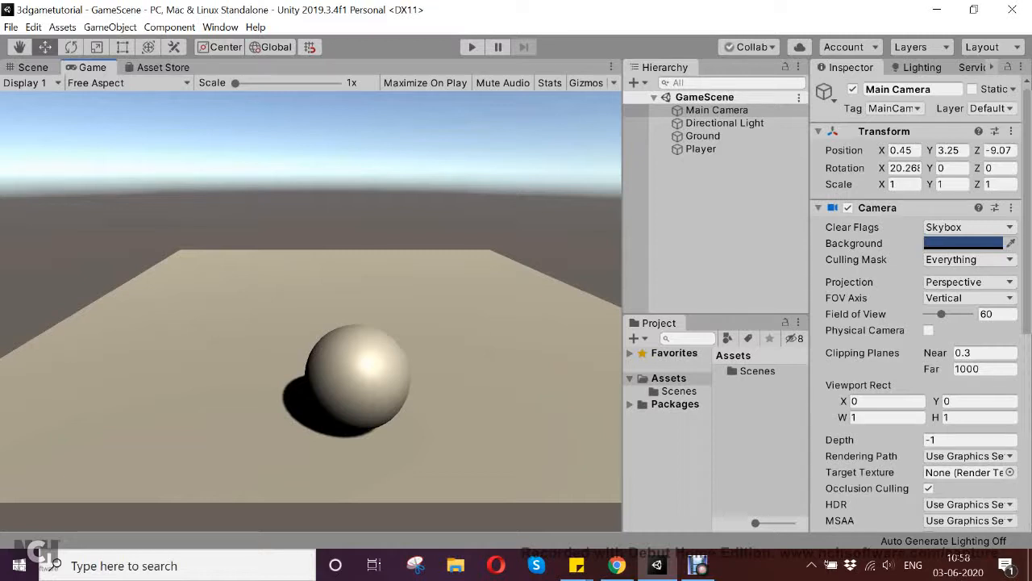
- Stretch the Ground plane by setting its Z scale to 10
left_click(703, 136)
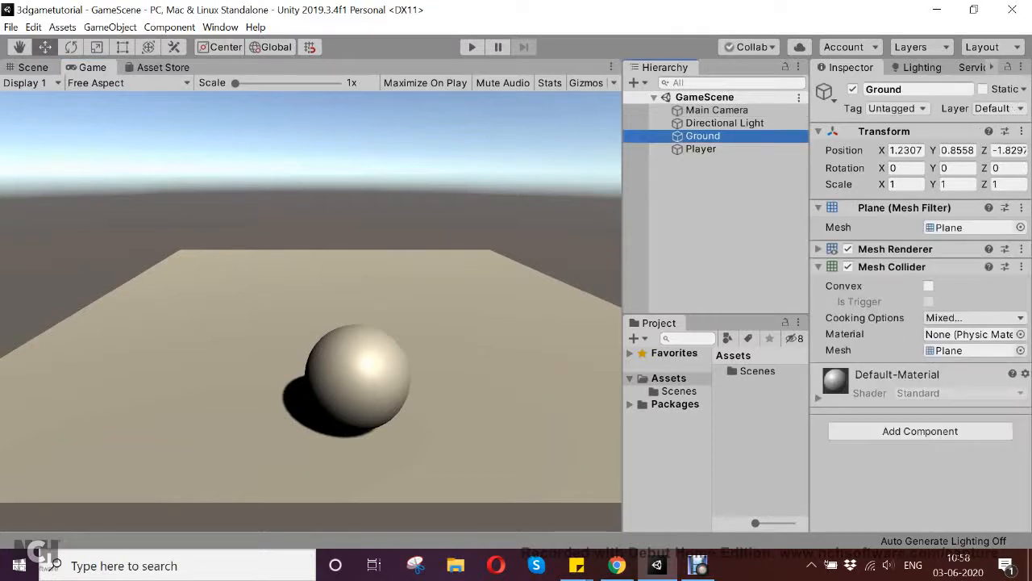
left_click(33, 67)
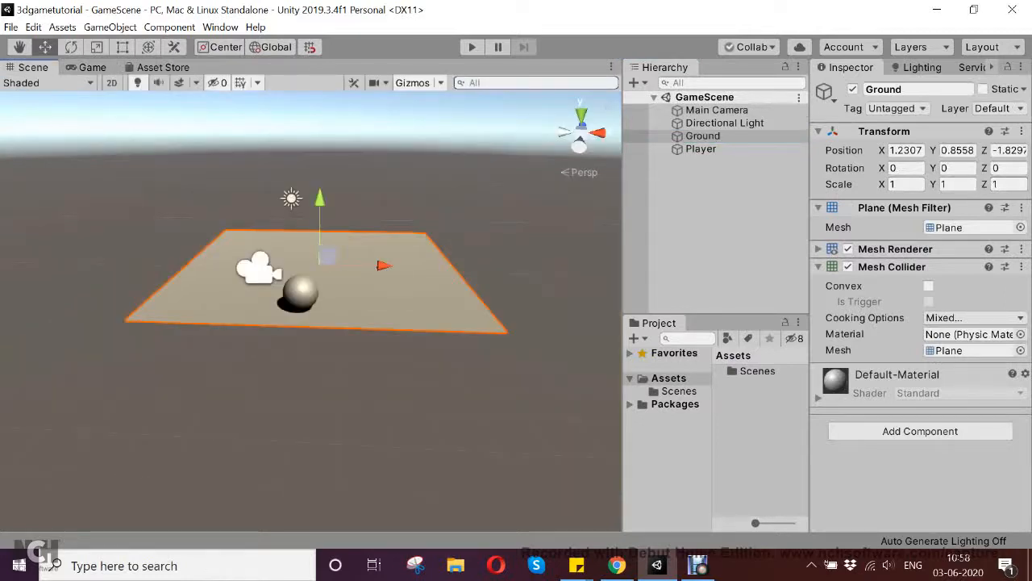
left_click(1000, 184)
type("10")
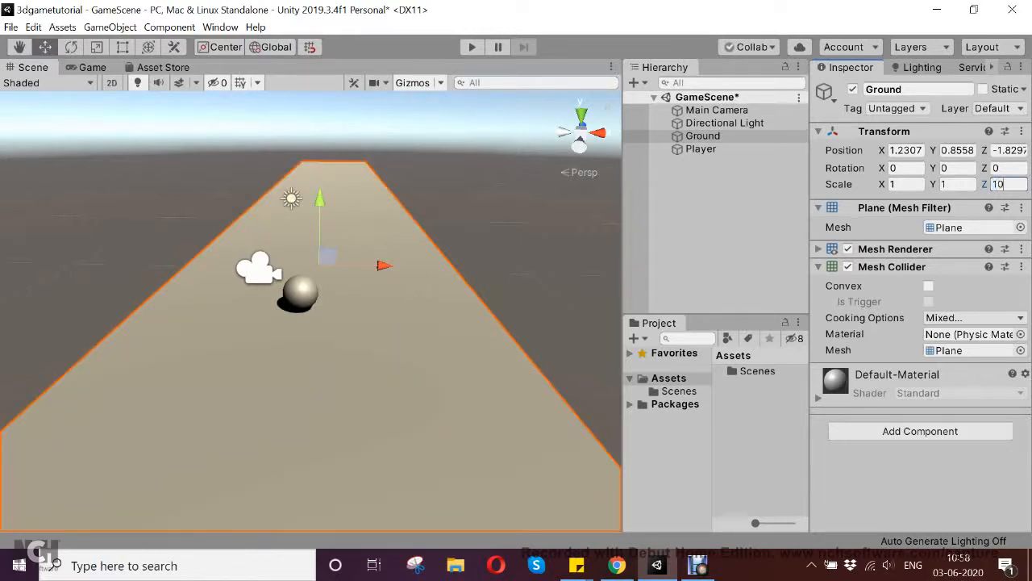
- Move the Ground plane forward along Z to about 32.4 so its near end lies just behind the Player ball
left_click_drag(321, 247, 335, 179)
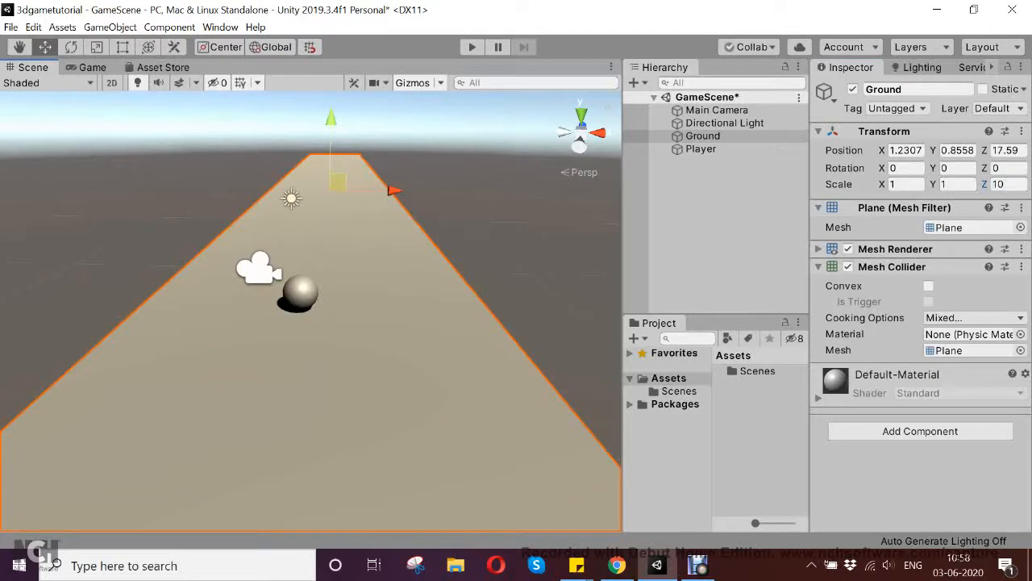
left_click_drag(266, 310, 536, 280, "alt")
scroll(310, 311, "down", 10)
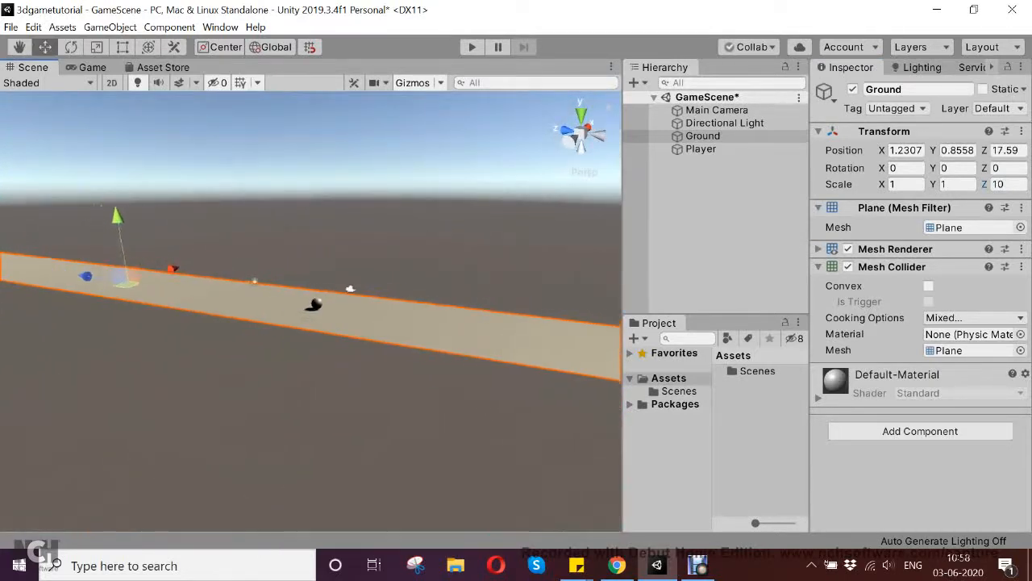
left_click_drag(109, 280, 32, 270)
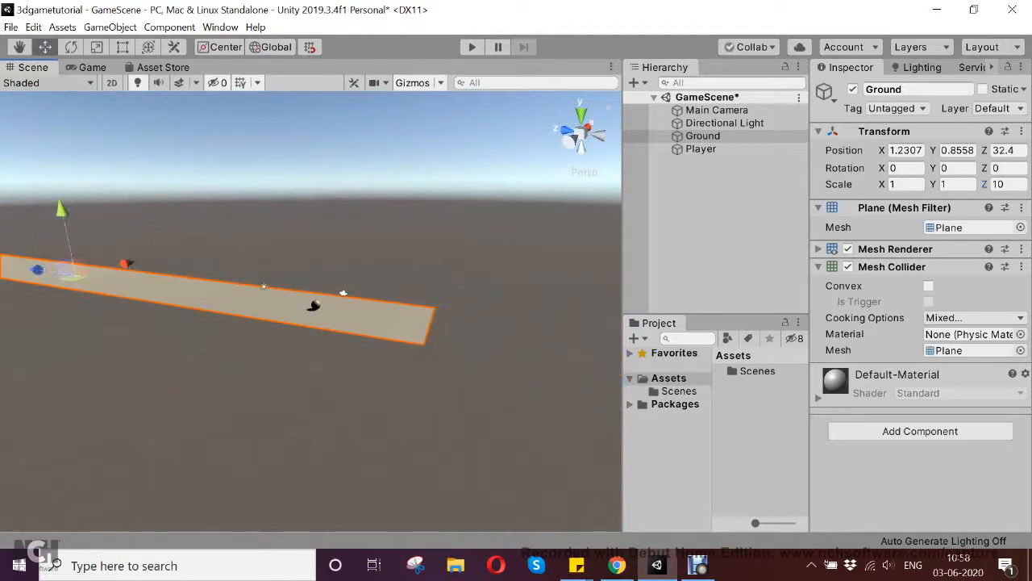
- Preview the lengthened Ground in the game view, save the scene and clear the selection
left_click(92, 67)
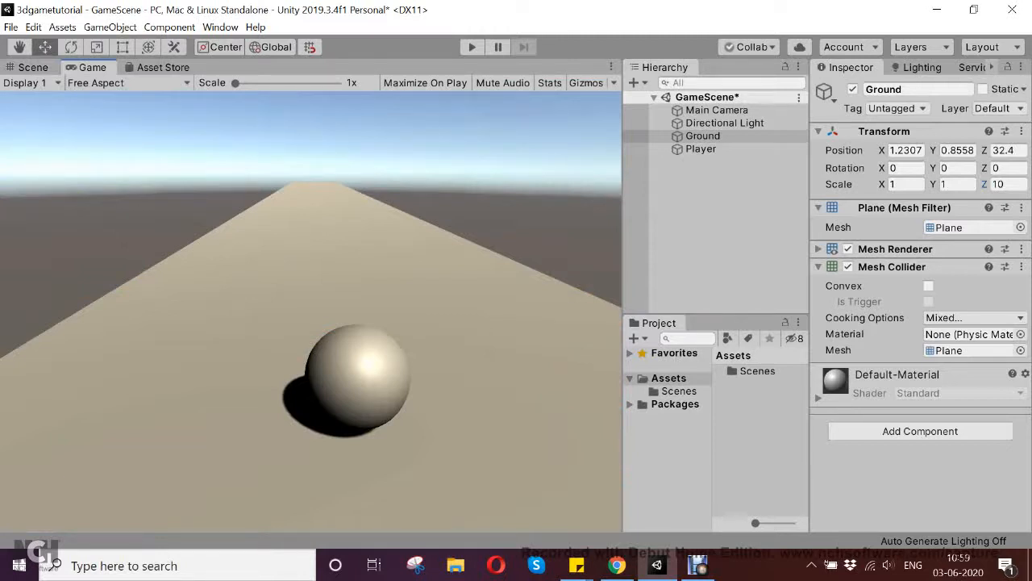
key("ctrl+s")
left_click(716, 230)
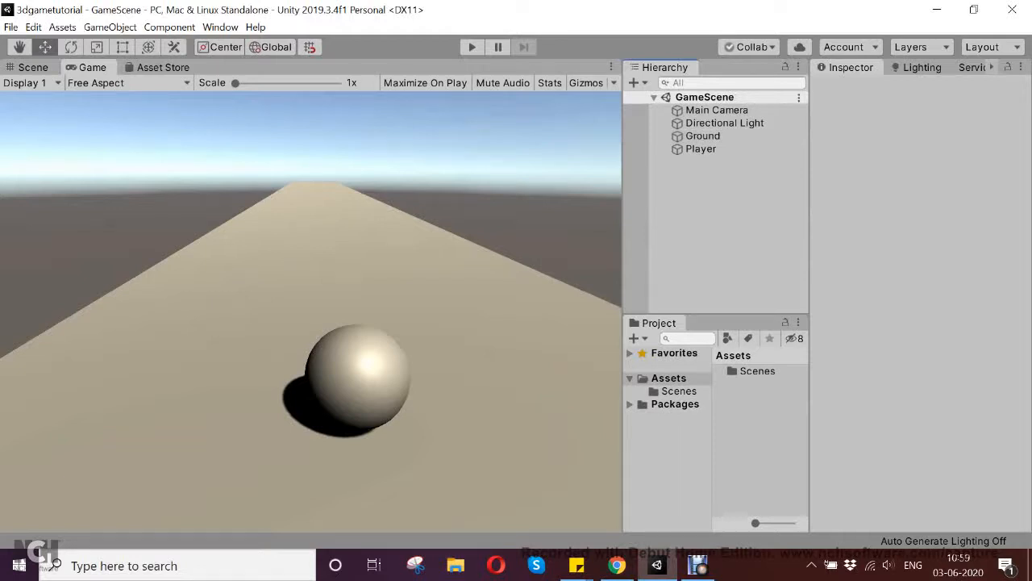
right_click(711, 207)
mouse_move(750, 444)
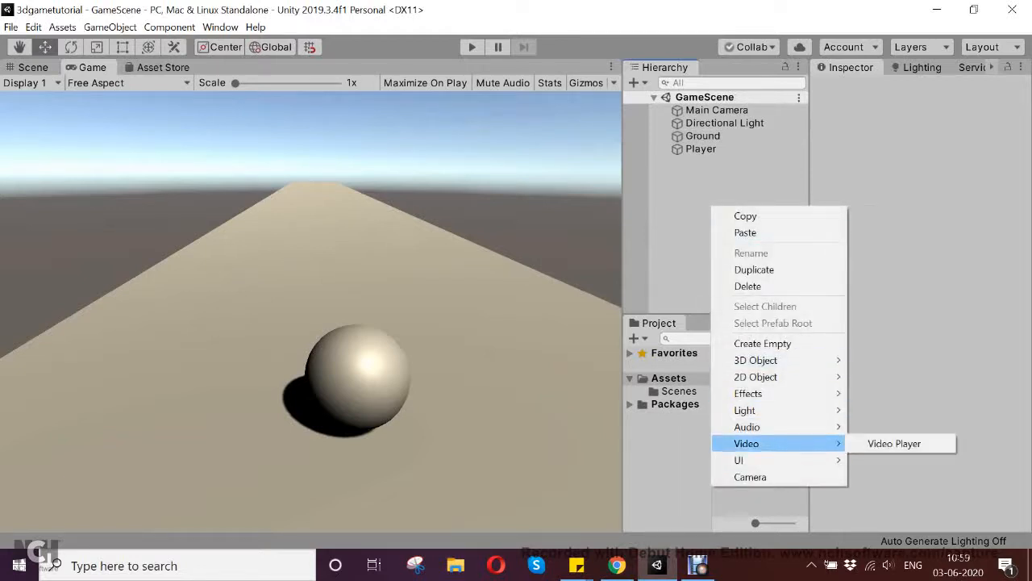
left_click(730, 157)
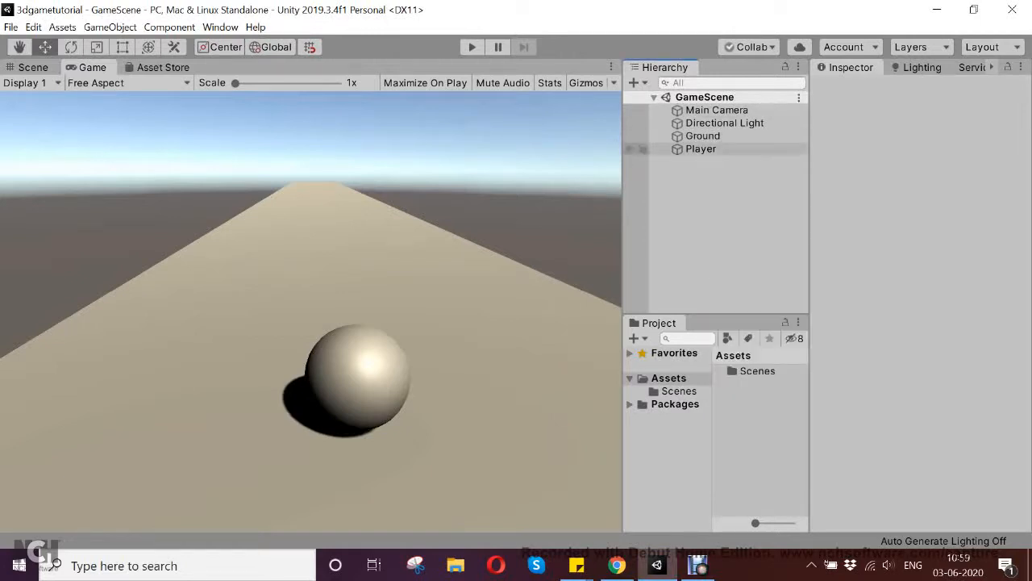
- Add a 3D cube to the GameScene
right_click(691, 208)
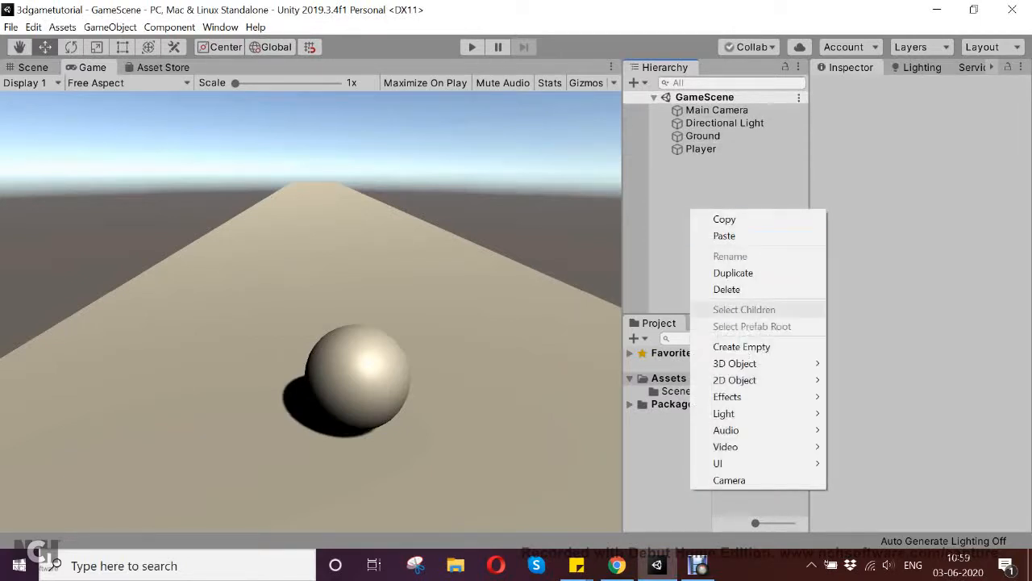
mouse_move(734, 362)
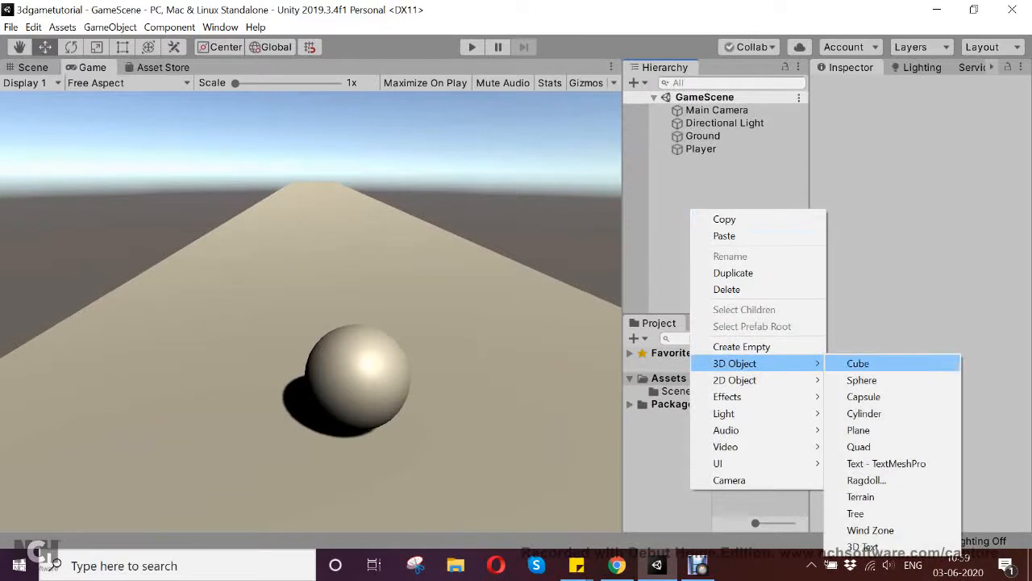
left_click(858, 363)
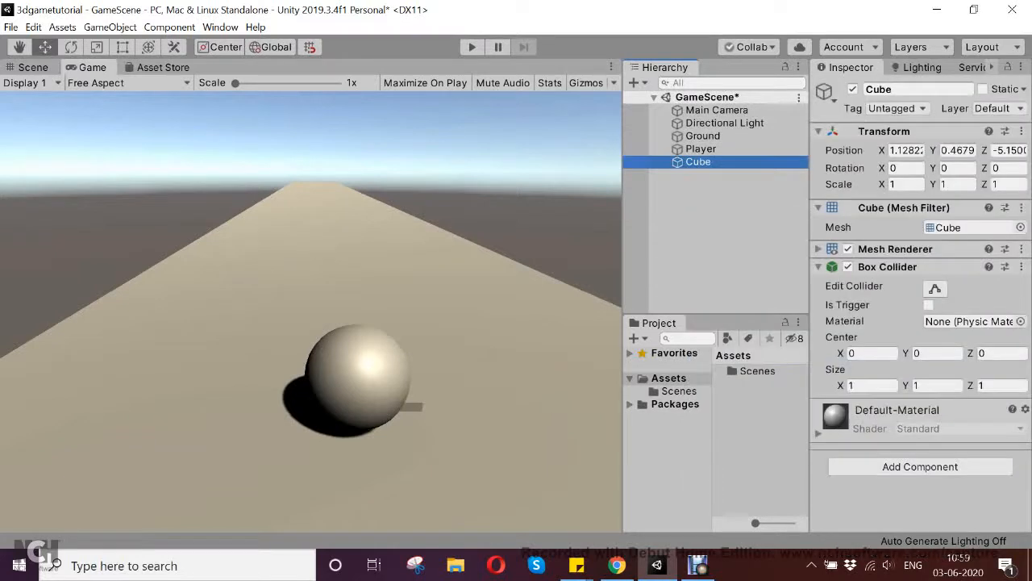
- In the scene view, raise the cube to about Y 1.45 and move it ahead of the Player ball to about Z -2.09
left_click(33, 67)
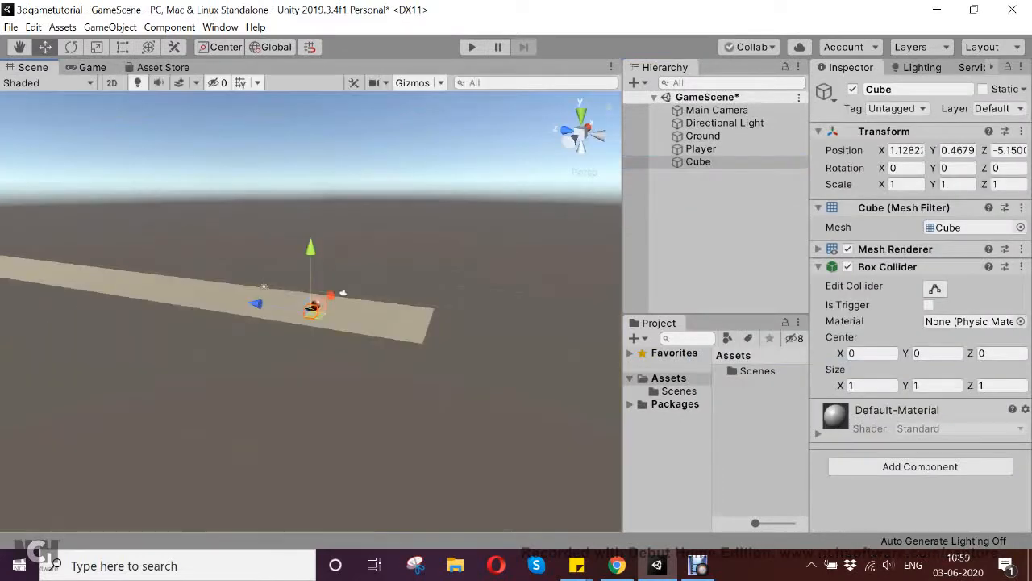
scroll(311, 311, "up", 1)
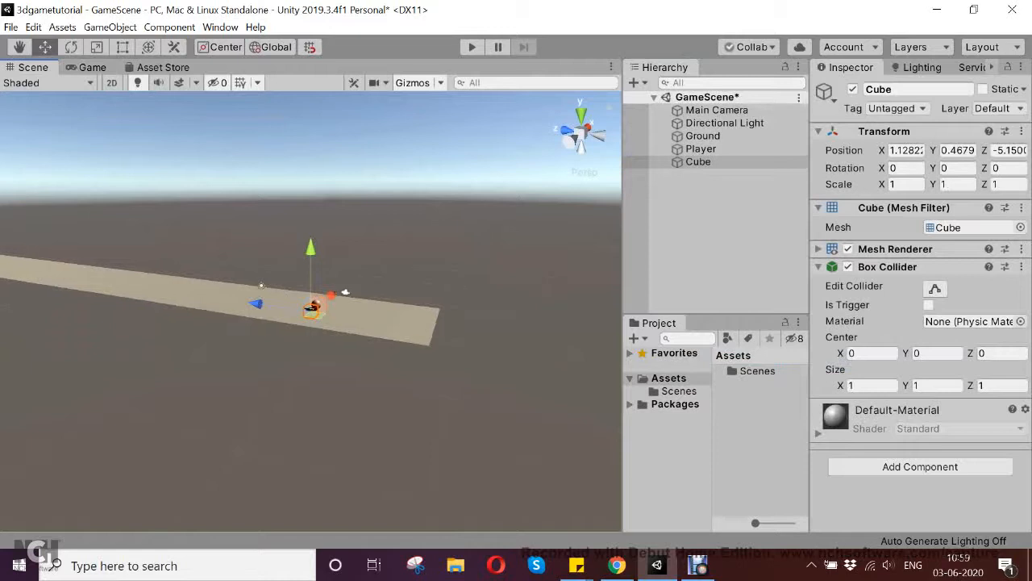
key("f")
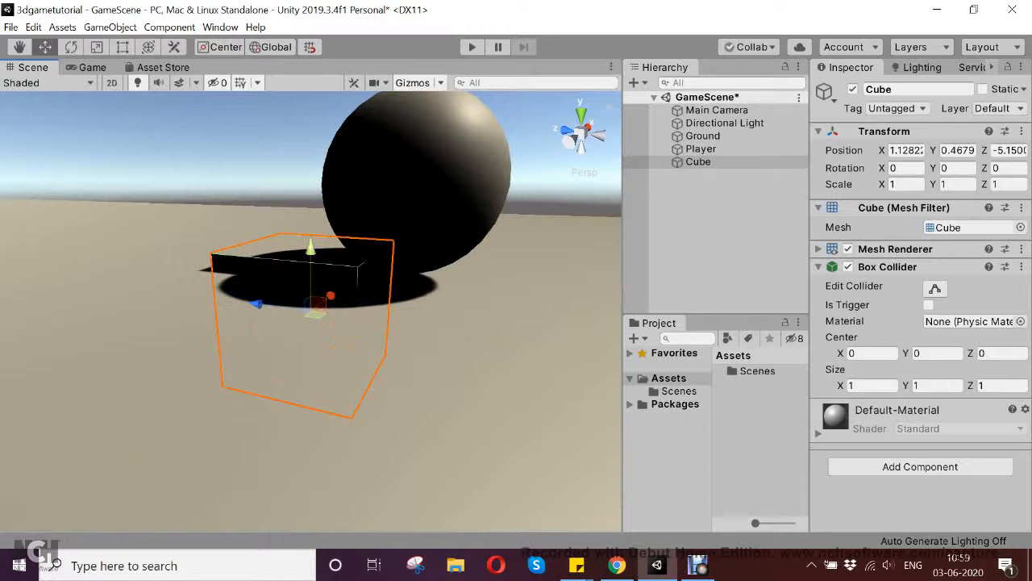
left_click(700, 162)
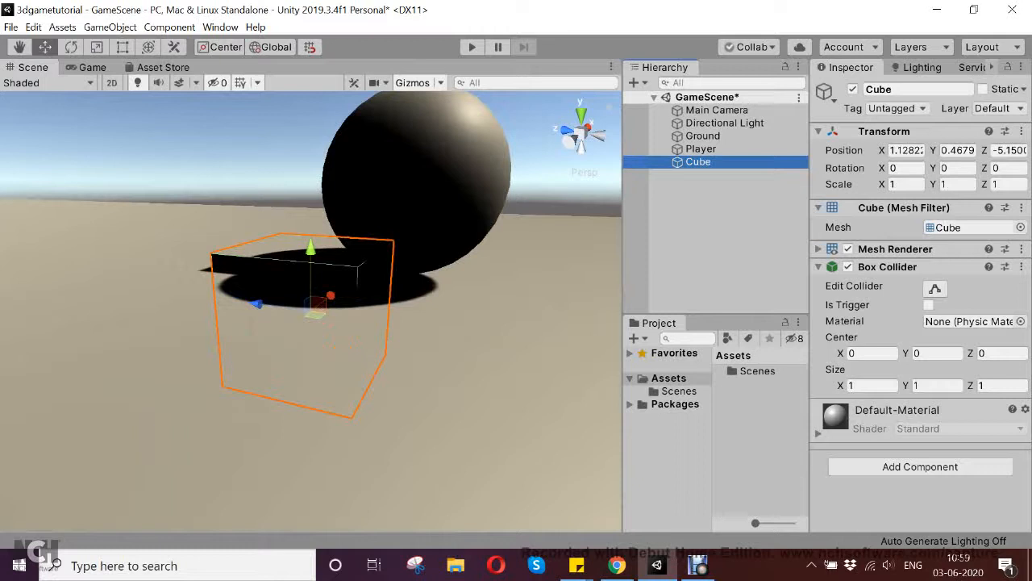
left_click_drag(310, 251, 18, 195)
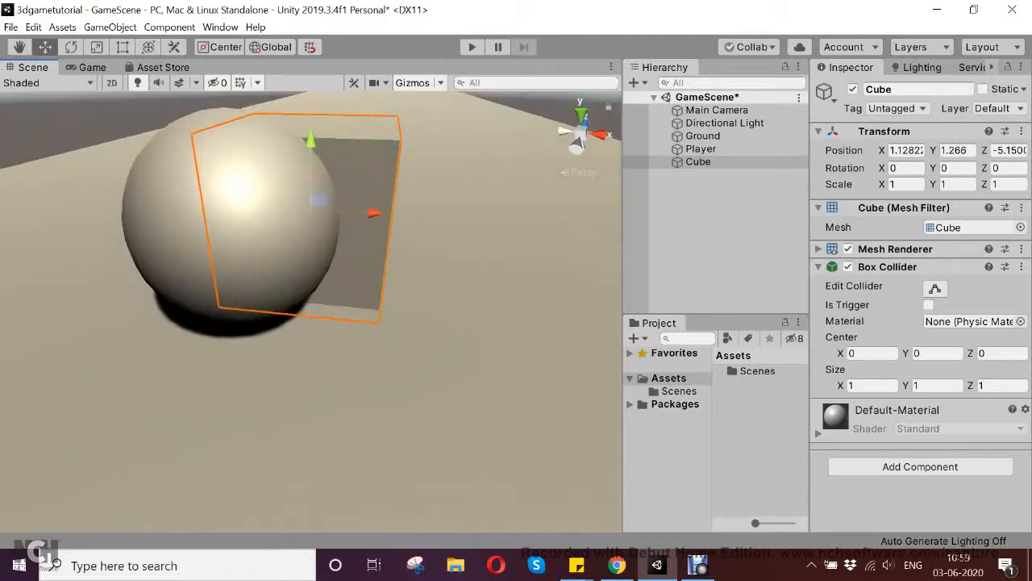
left_click_drag(320, 199, 339, 123)
scroll(357, 133, "down", 6)
- Rename the cube as enemyblock
left_click(700, 162)
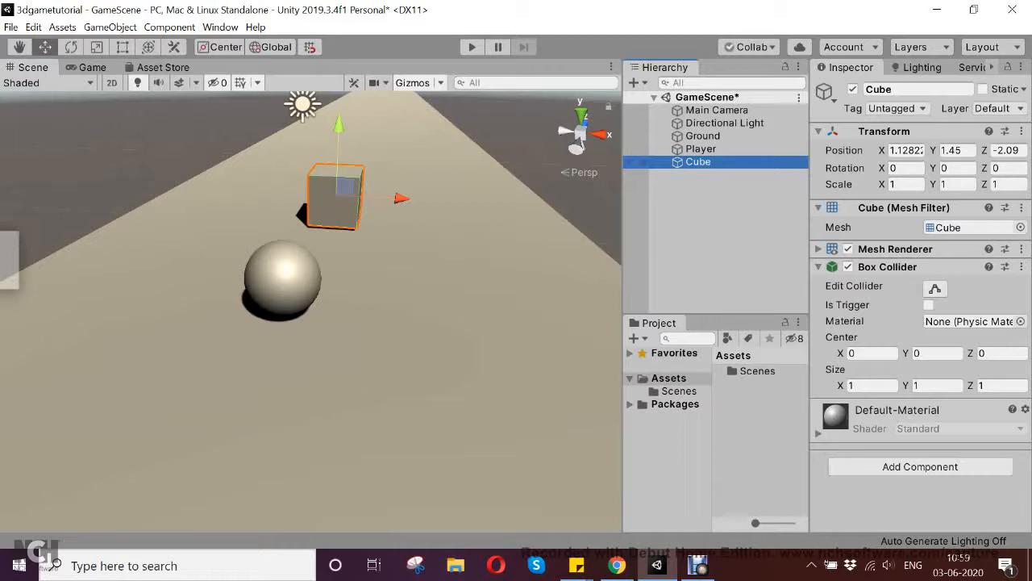
left_click(918, 89)
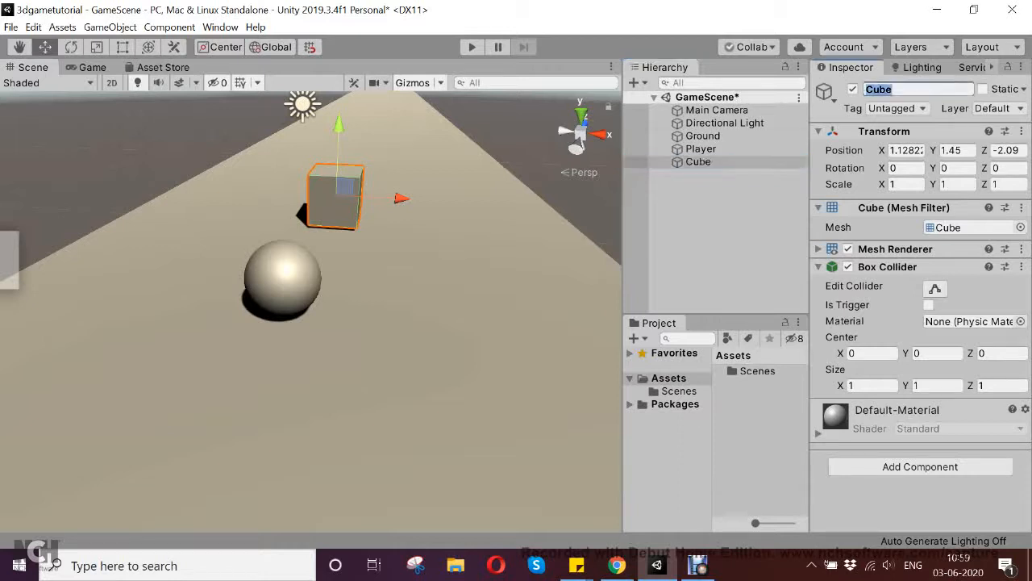
type("enemyblock")
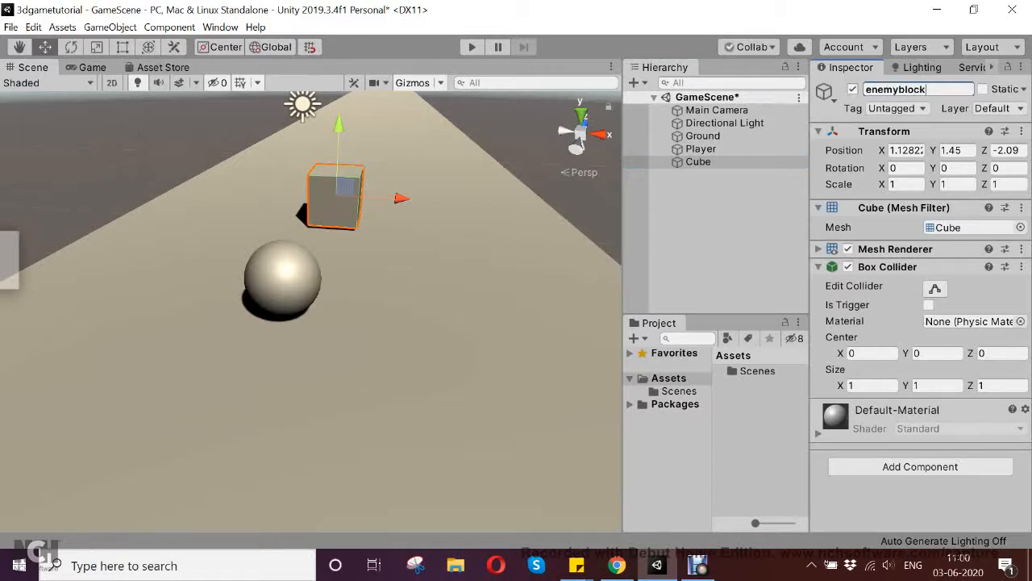
- Duplicate enemyblock to make six copies, numbered (1) to (6)
left_click(700, 161)
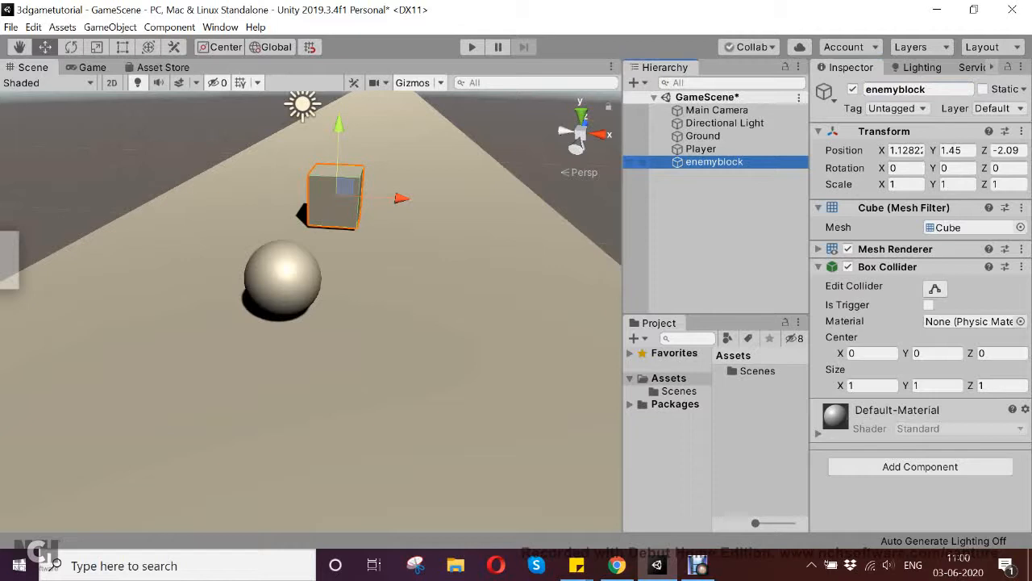
key("ctrl+d")
key("ctrl+d")
key("ctrl+d")
key("ctrl+d")
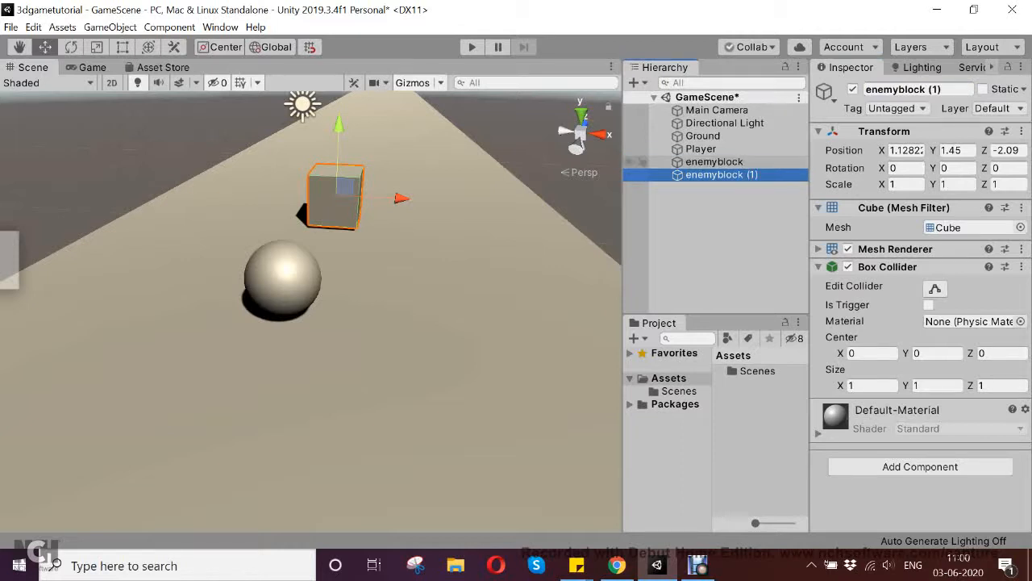
key("ctrl+d")
key("ctrl+d")
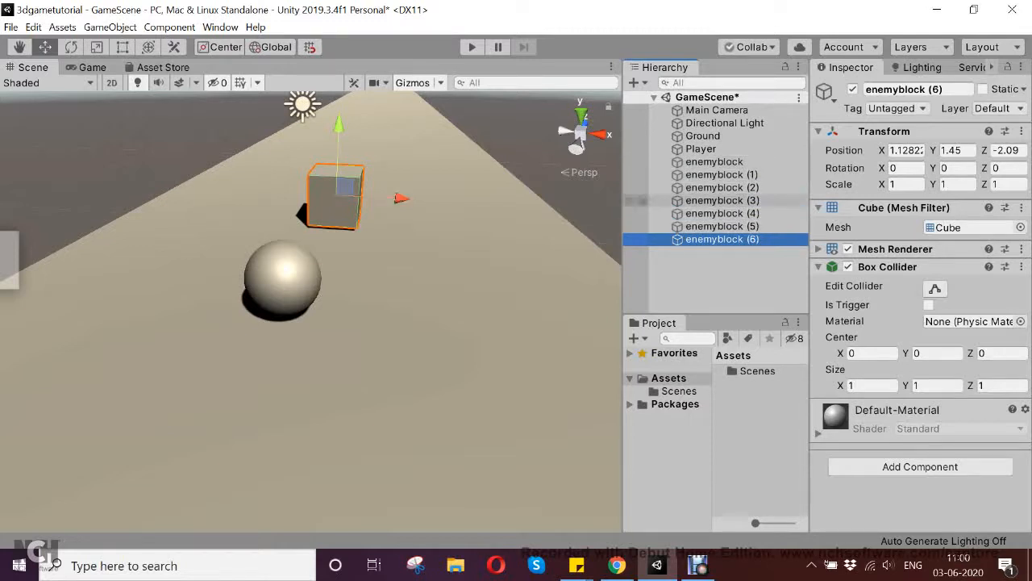
- Place enemyblock (1) to the right and enemyblock (6) to the left of the original block, forming a row
left_click(722, 175)
left_click_drag(394, 198, 533, 203)
left_click(337, 201)
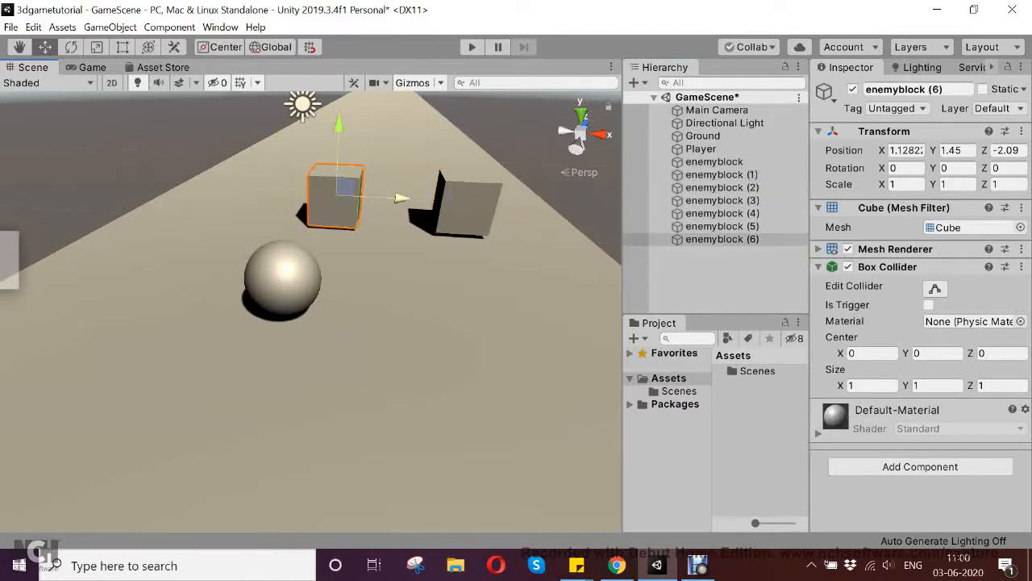
left_click_drag(395, 197, 363, 133)
- Move enemyblock (5) down the track to about X 1.53 and Z 7.34
left_click(335, 197)
middle_click_drag(365, 135, 367, 228)
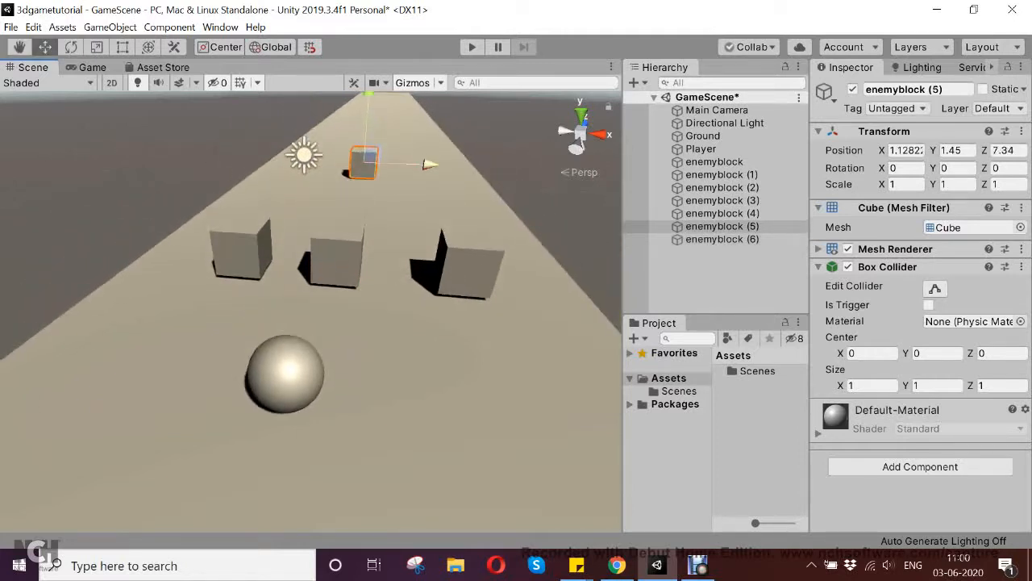
mouse_move(429, 165)
left_mouse_down()
mouse_move(449, 165)
mouse_move(439, 164)
left_mouse_up()
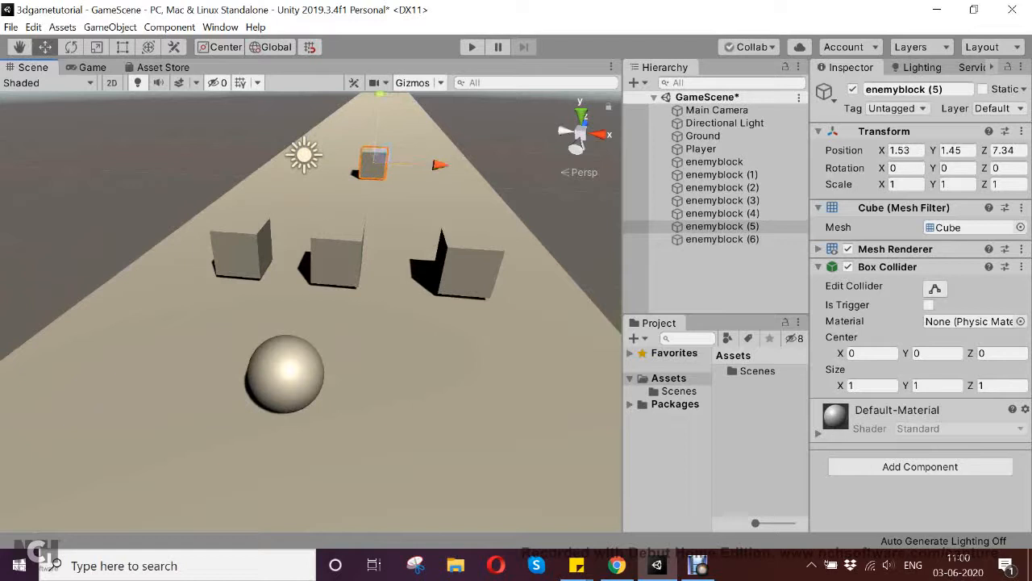
- Move enemyblock (4) farther down the track beyond enemyblock (5) and shift it to that block's left
left_click(337, 246)
left_click_drag(345, 230, 370, 141)
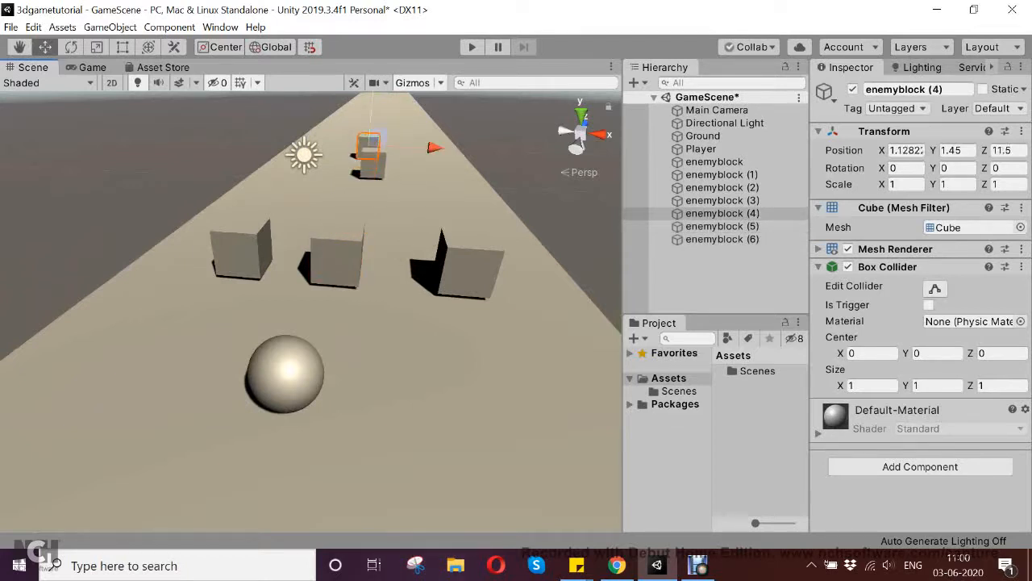
middle_click_drag(369, 137, 370, 203)
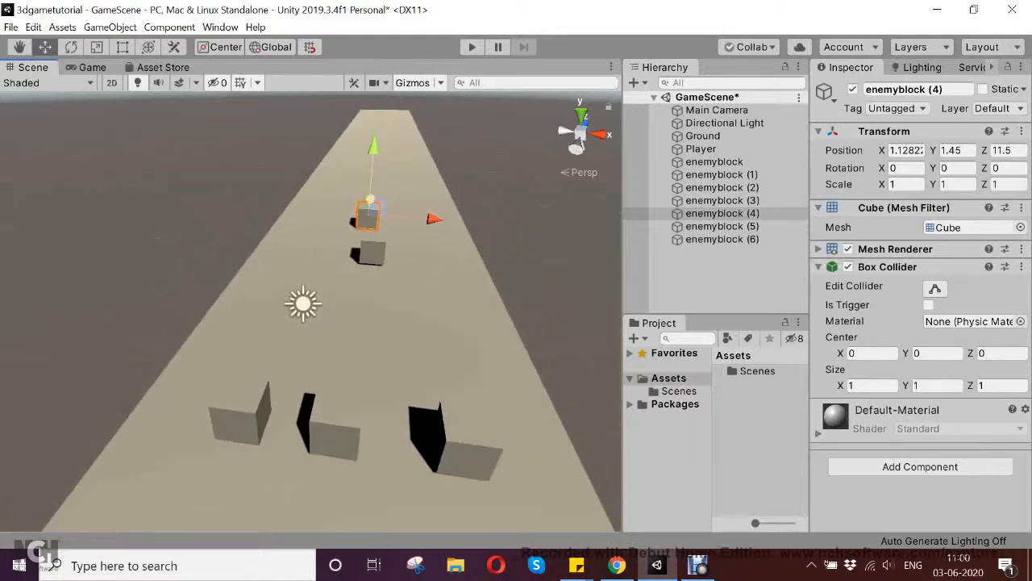
left_click_drag(370, 199, 375, 172)
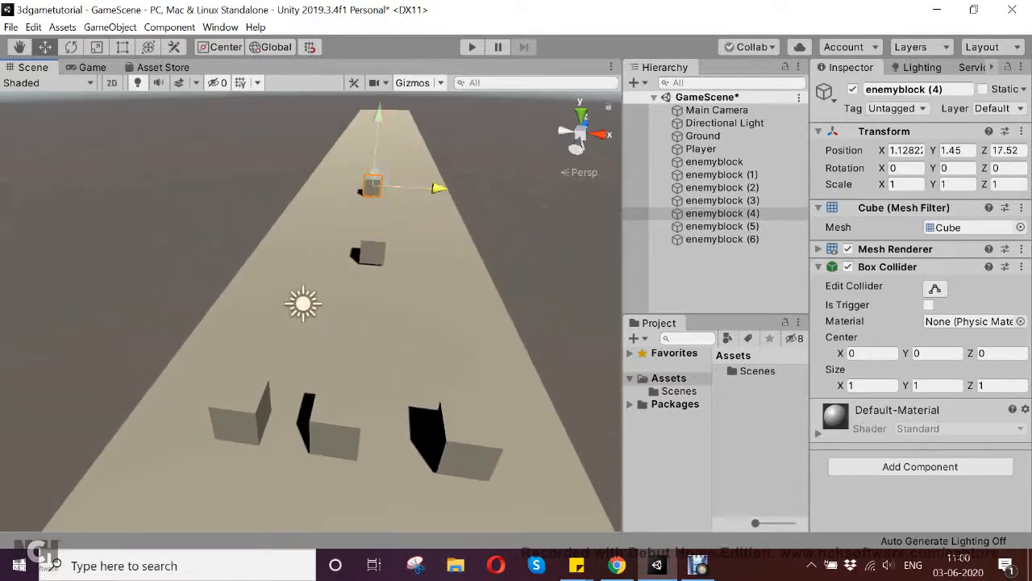
left_click_drag(438, 187, 404, 186)
mouse_move(342, 171)
left_mouse_down()
mouse_move(332, 193)
mouse_move(336, 181)
left_mouse_up()
left_click_drag(393, 199, 412, 198)
- Move enemyblock (3) to about X 4.03 and Z 14.32, near the right side of the track
left_click(342, 427)
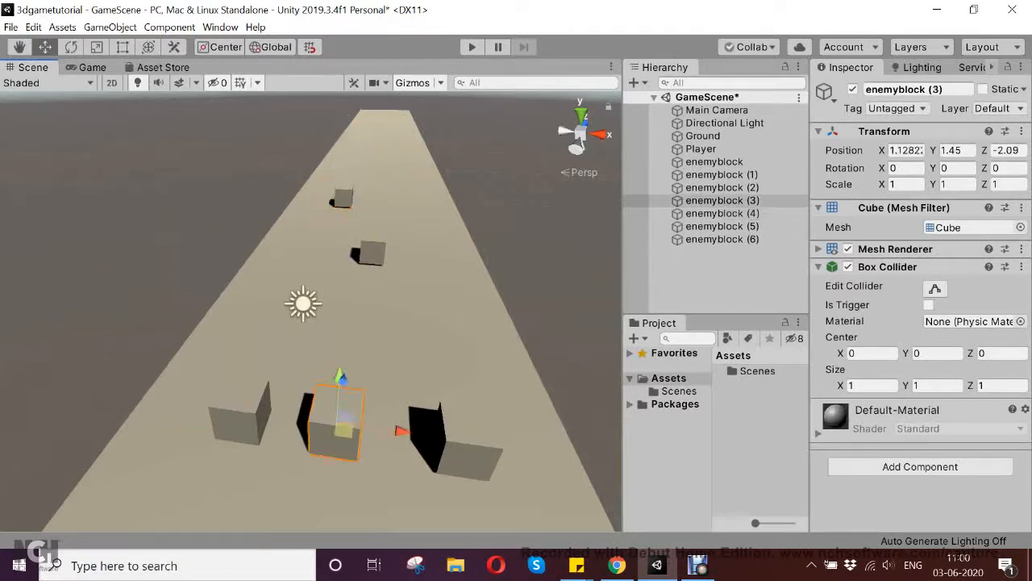
left_click_drag(342, 376, 418, 188)
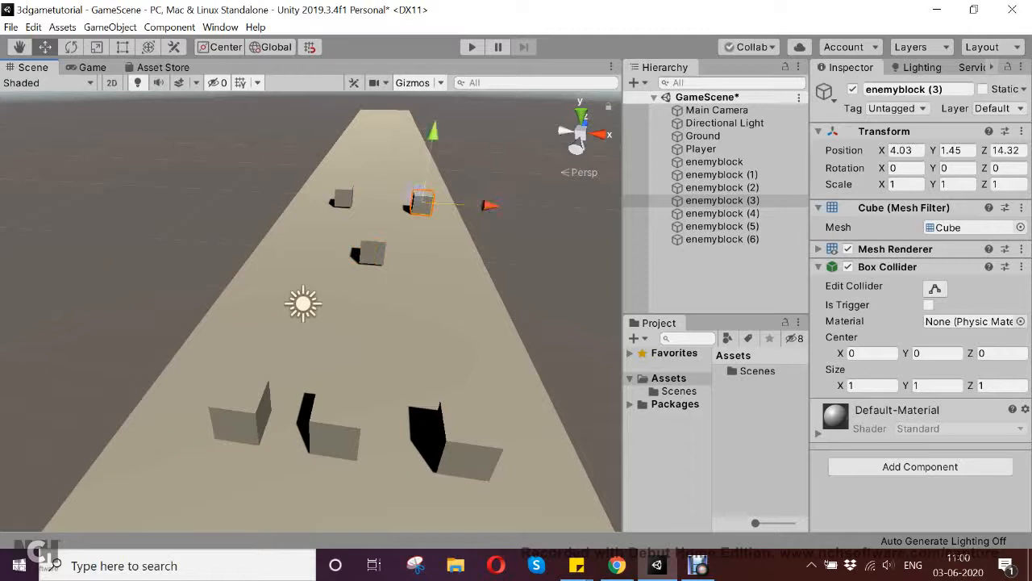
- Move enemyblock (2) down the track and to the left, to about X -0.21 and Z 2.33
left_click(335, 438)
left_click_drag(343, 380, 357, 284)
left_click_drag(418, 315, 375, 312)
- Move the original enemyblock down the track to about X 3.92, across from enemyblock (2), and shift enemyblock (2) left to about X -0.84
left_click(330, 431)
left_click_drag(341, 380, 355, 292)
left_click_drag(419, 330, 512, 321)
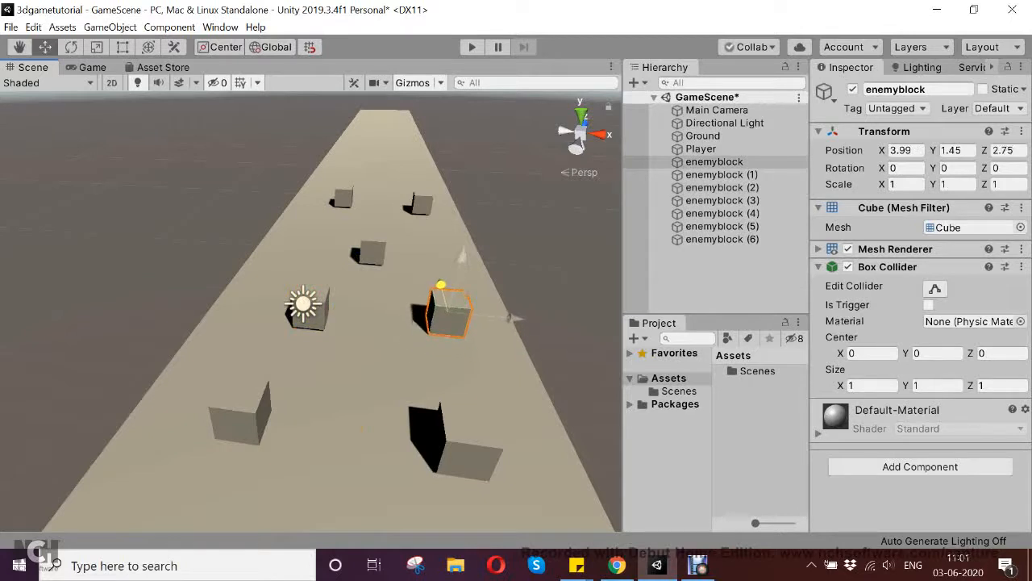
left_click_drag(441, 285, 441, 287)
left_click_drag(517, 320, 514, 320)
left_click(314, 316)
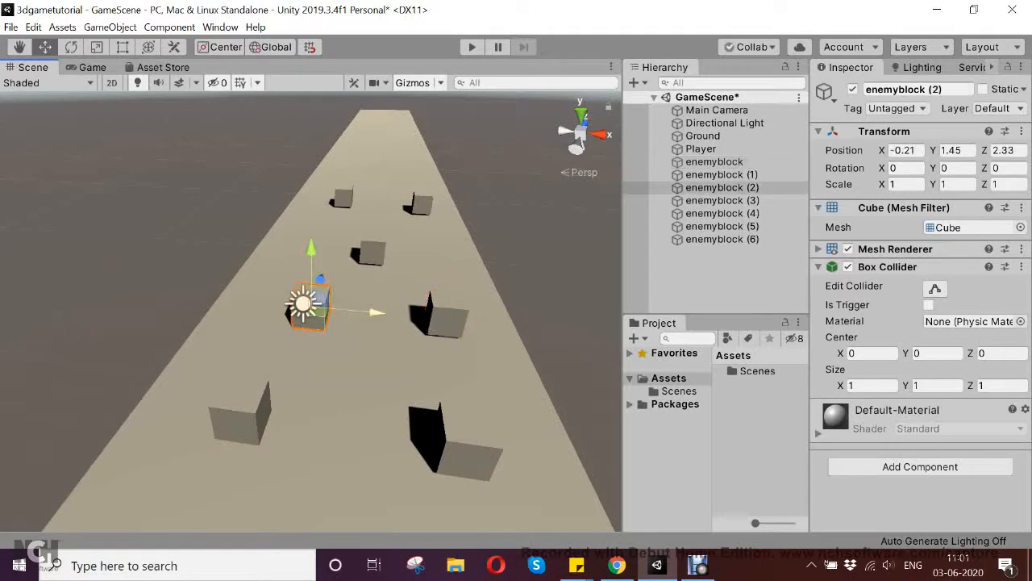
left_click_drag(376, 311, 361, 311)
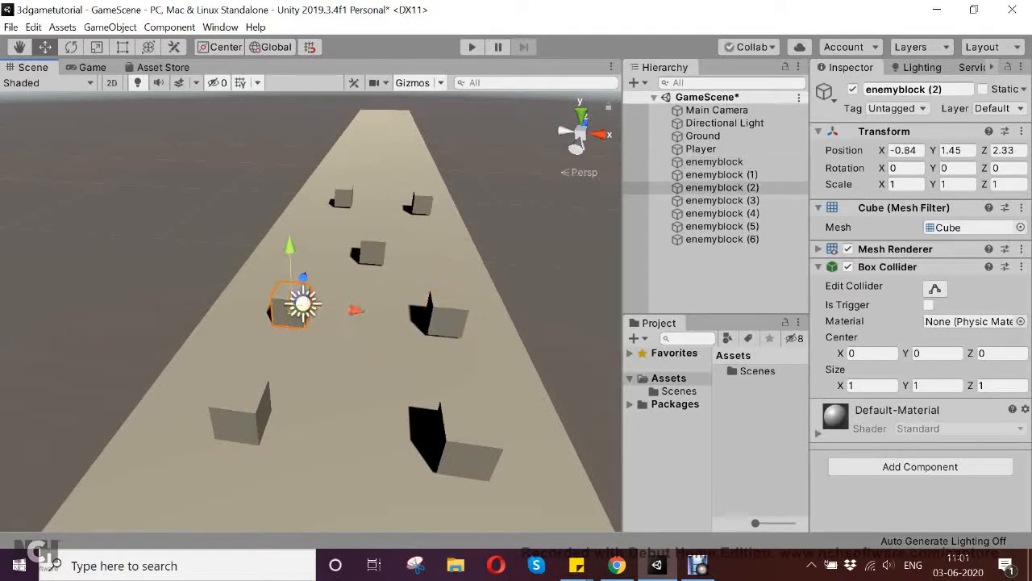
- Duplicate enemyblock (6) and place the copy mid-track between the two front pairs, at about X 1.48 and Z -0.18
left_click(242, 413)
left_click_drag(242, 413, 281, 316, "alt")
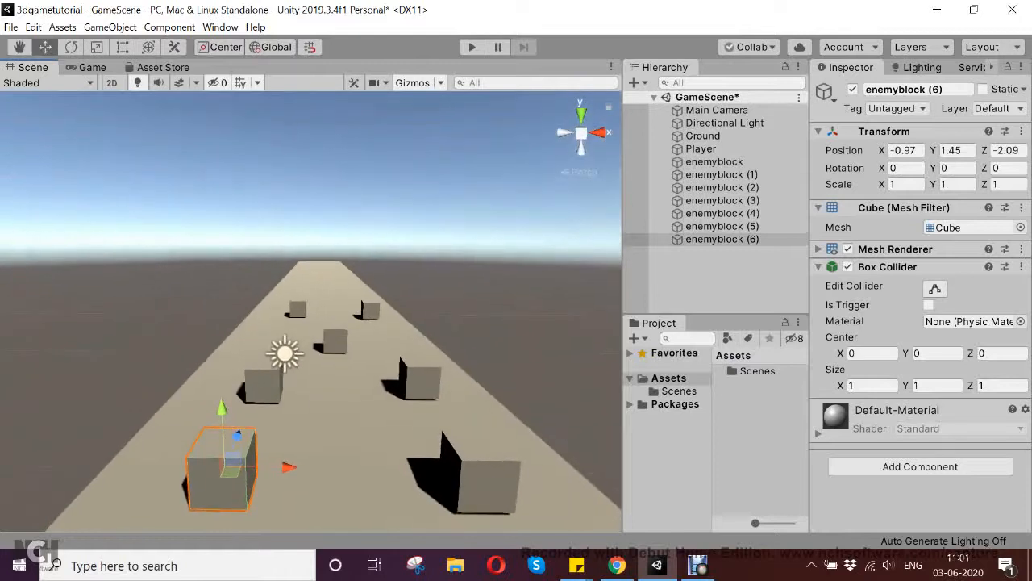
scroll(281, 316, "down", 5)
scroll(281, 317, "down", 4)
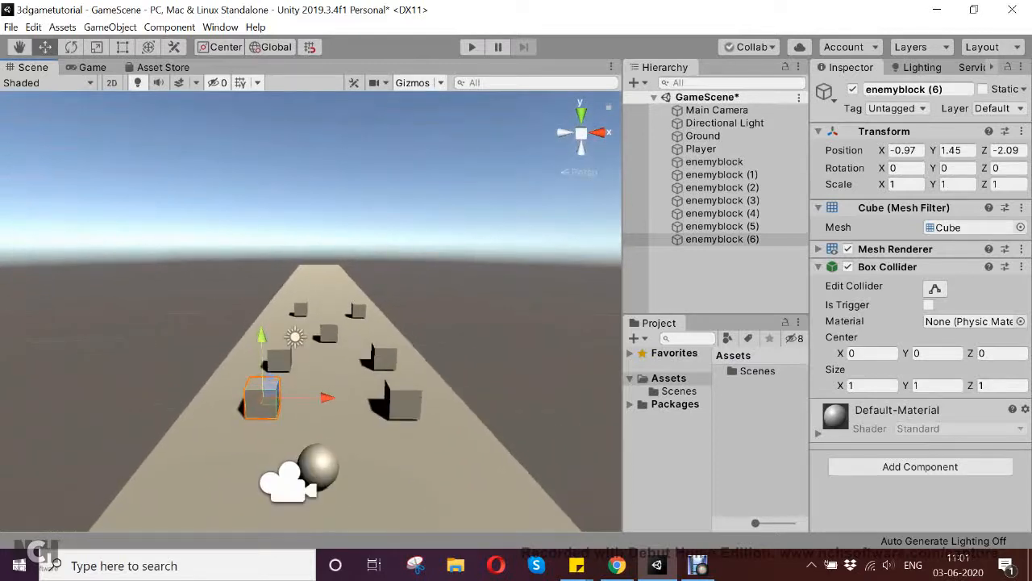
middle_click_drag(280, 316, 280, 282)
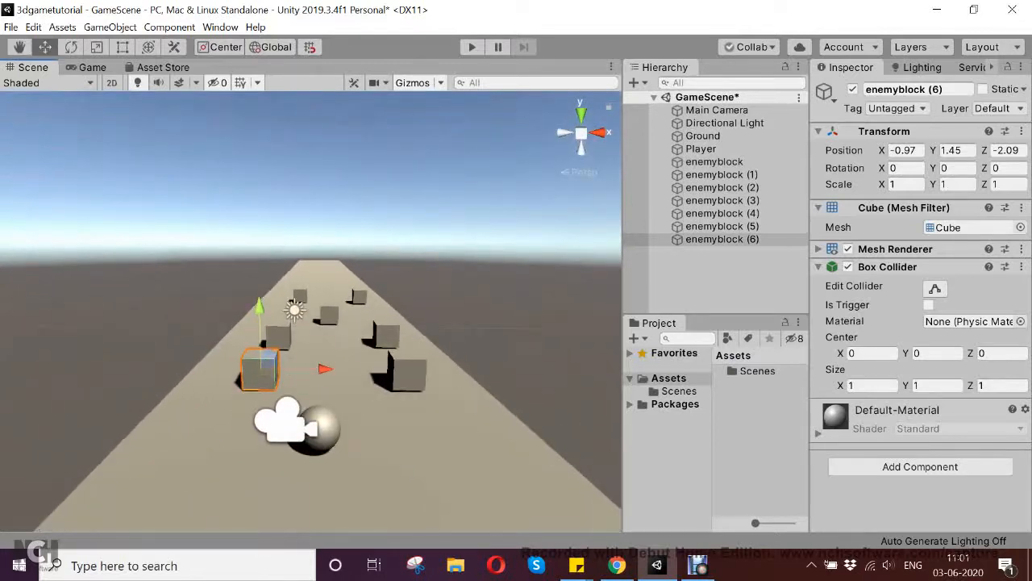
left_click(722, 239)
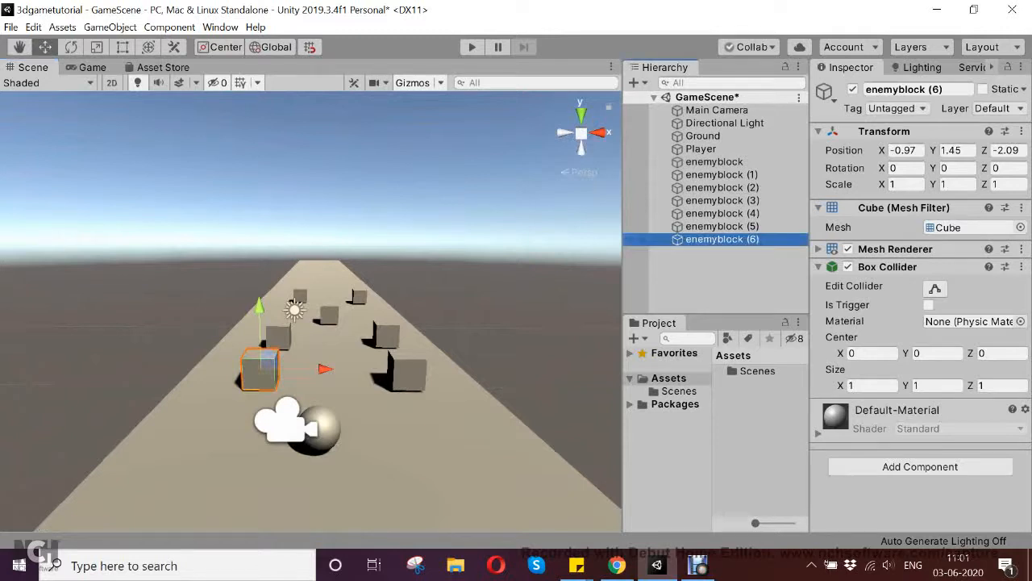
key("ctrl+d")
left_click_drag(325, 369, 327, 339)
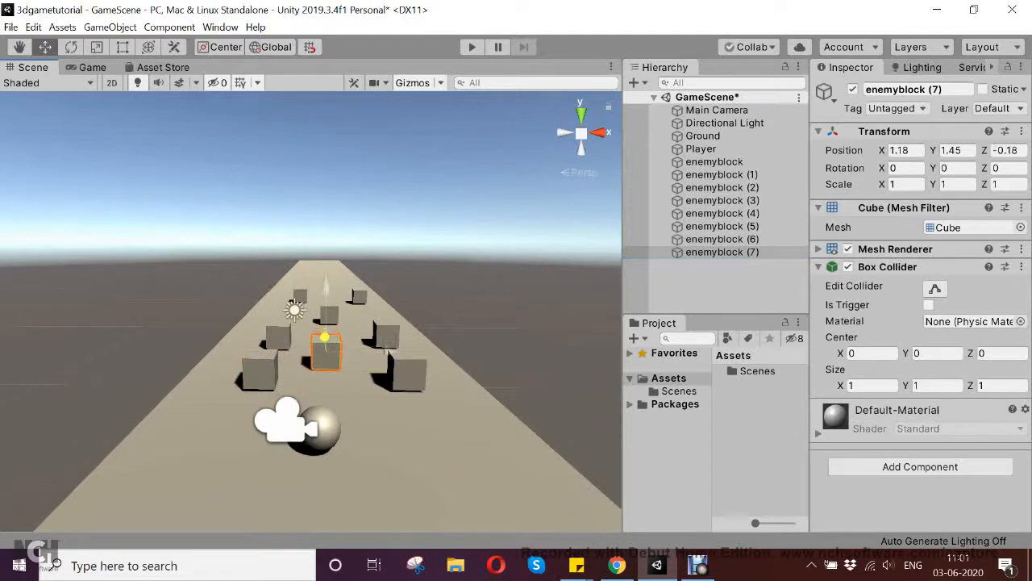
left_click_drag(388, 352, 397, 352)
- Move enemyblock (6) and enemyblock (1) back along the track toward the player ball, with enemyblock (1) at about Z -4.14
middle_click_drag(397, 352, 385, 391)
scroll(385, 391, "down", 3)
scroll(386, 391, "up", 1)
scroll(385, 391, "up", 5)
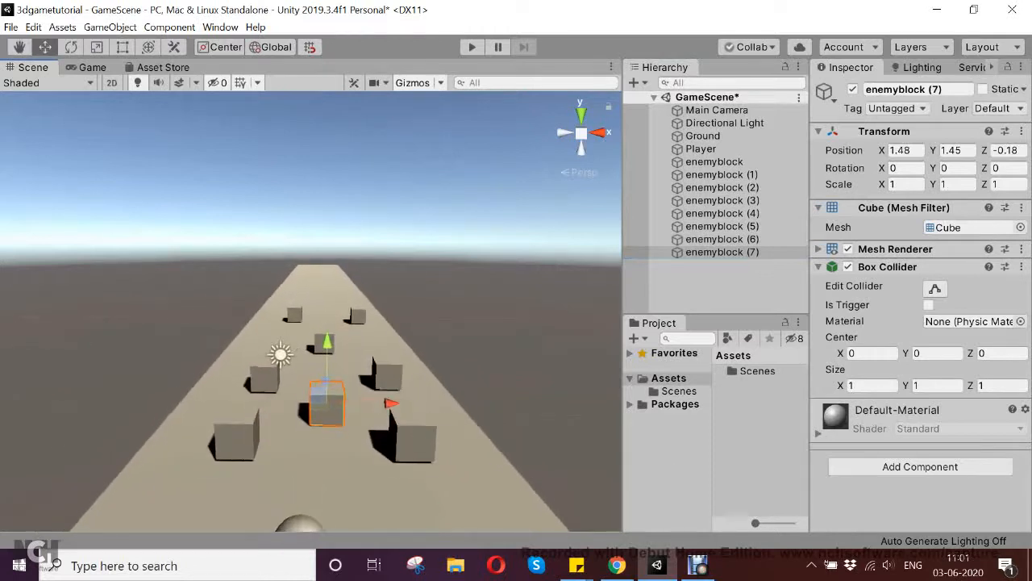
left_click_drag(385, 391, 770, 357, "alt")
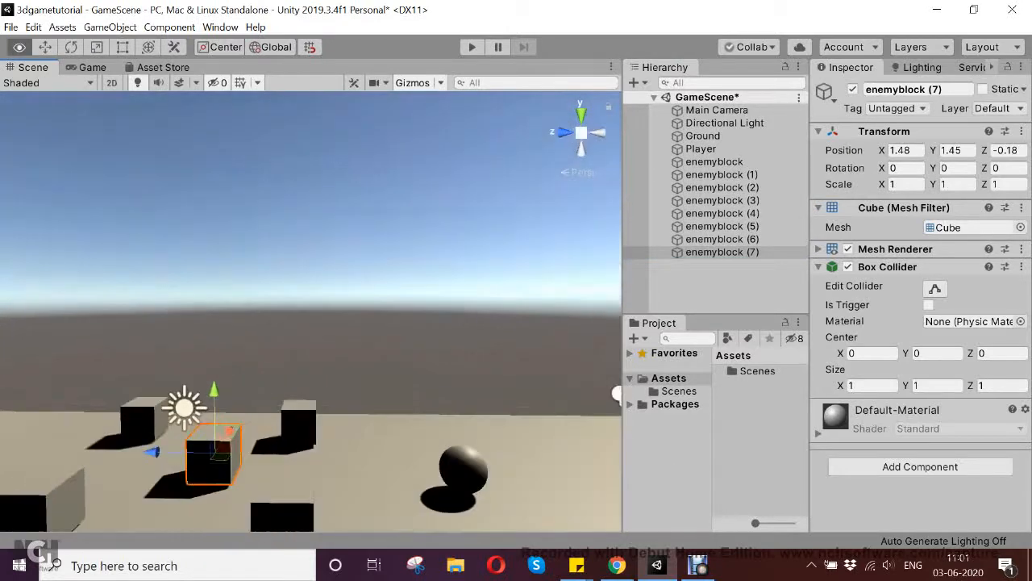
scroll(295, 346, "down", 4)
middle_click_drag(295, 346, 399, 323)
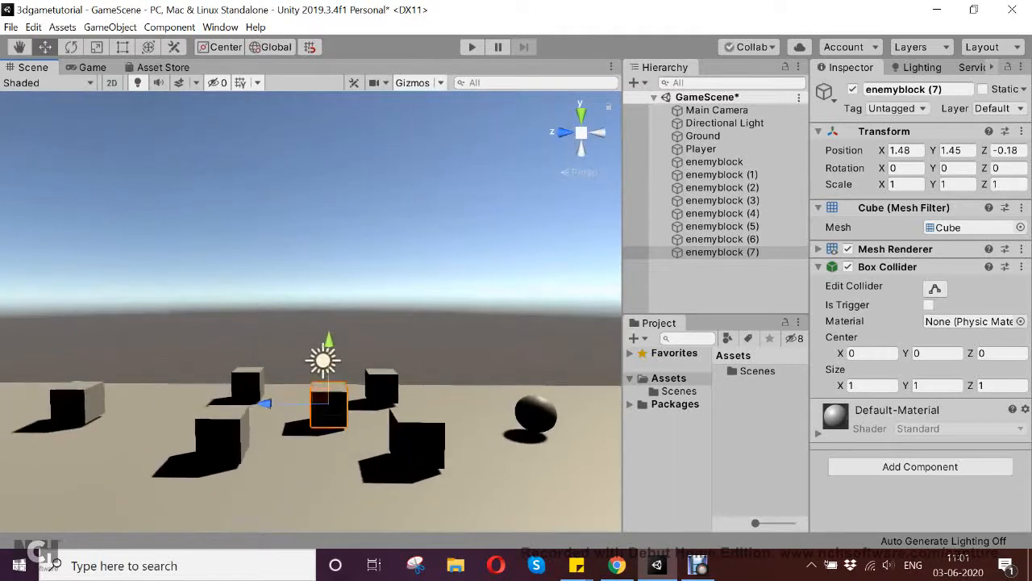
left_click(415, 440)
left_click_drag(351, 436, 405, 437)
left_click(381, 385)
left_click_drag(317, 385, 376, 386)
- Move enemyblock (7) slightly toward the player ball, to about Z -0.73
left_click(329, 409)
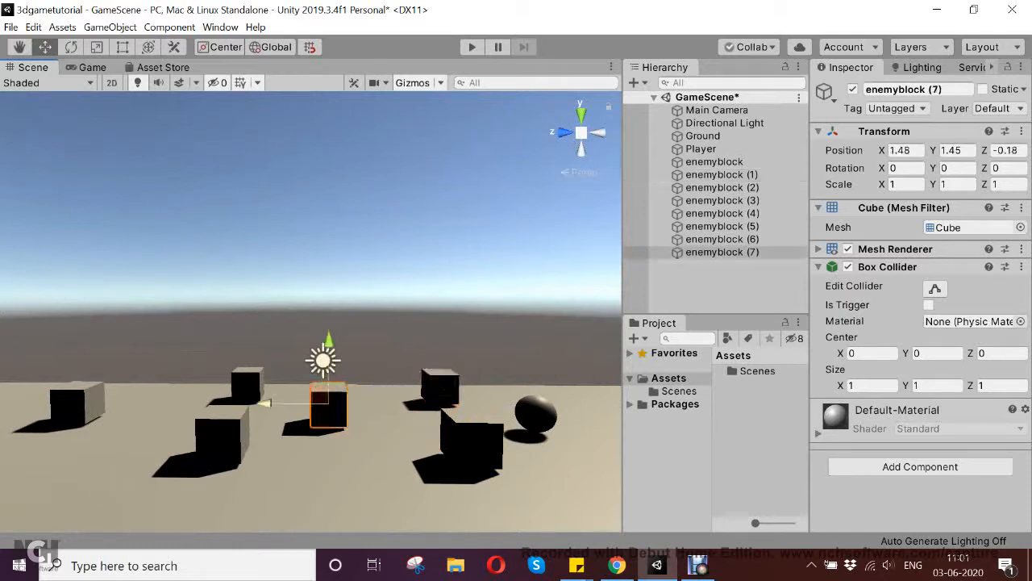
left_click(278, 323)
left_click(298, 407)
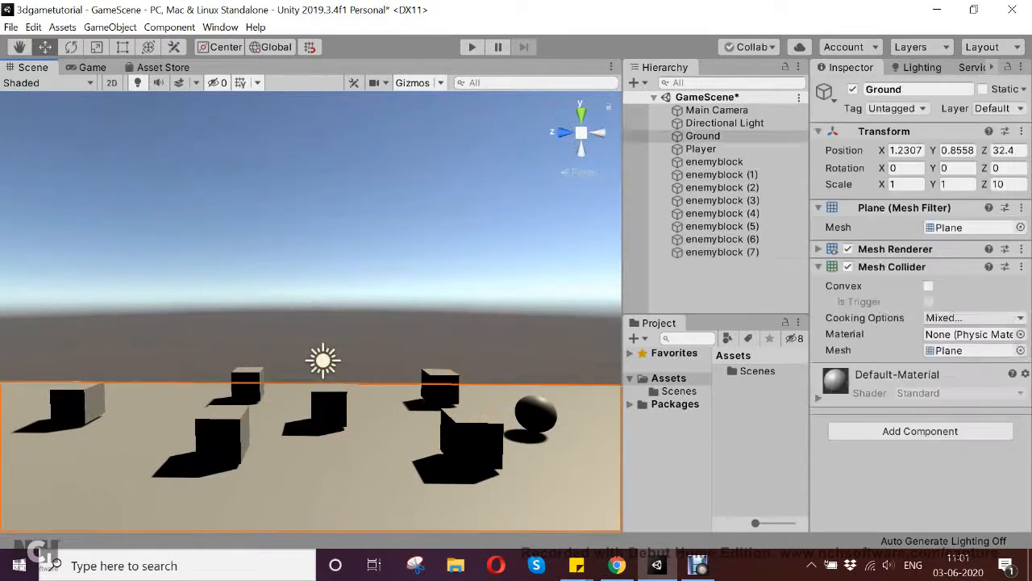
left_click(327, 410)
mouse_move(266, 404)
left_mouse_down()
mouse_move(302, 403)
mouse_move(285, 403)
left_mouse_up()
scroll(609, 343, "down", 3)
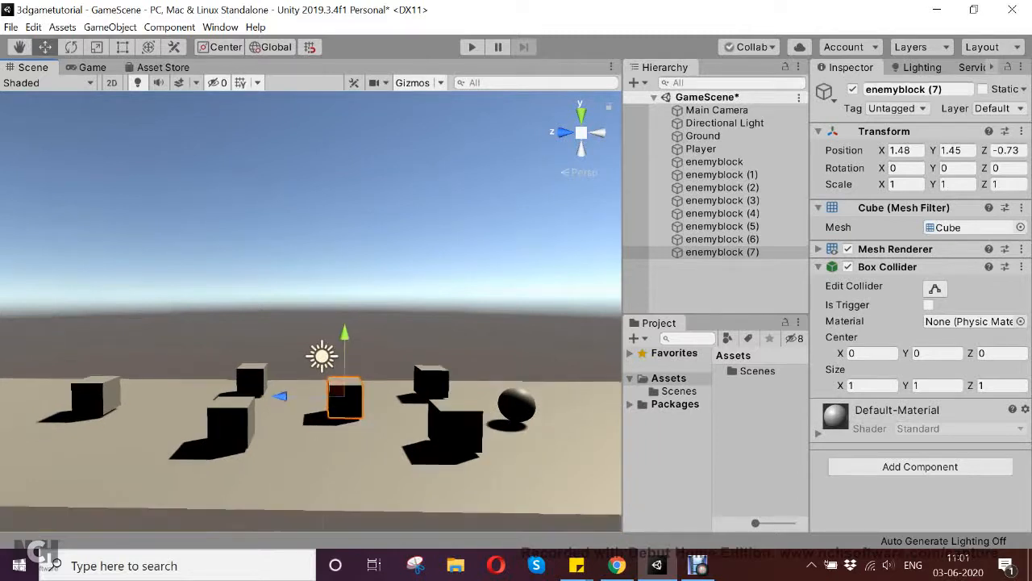
- Shift enemyblock (2) farther down the track to about Z 2.7 and the original enemyblock to about Z 3.04
left_click(237, 416)
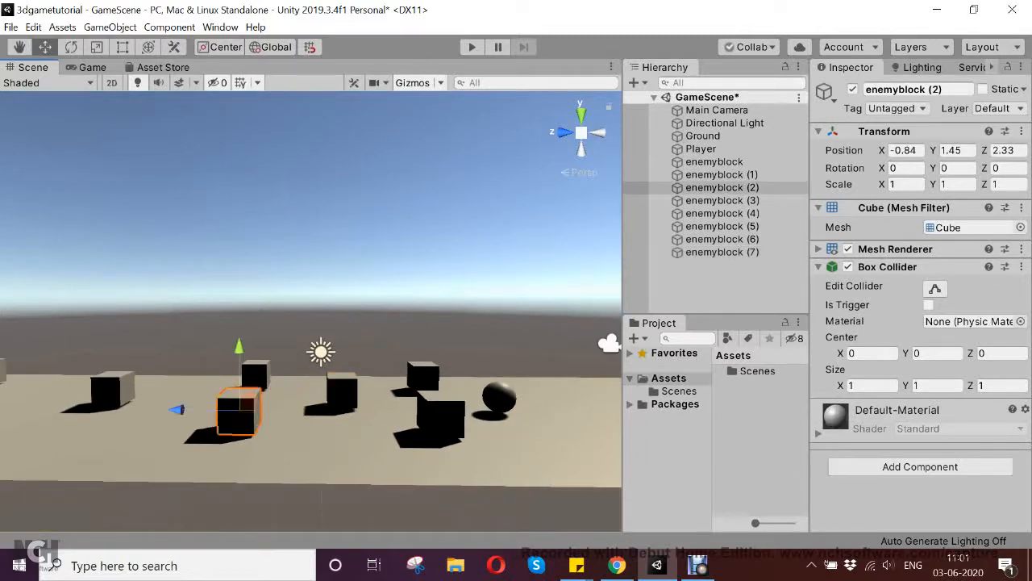
left_click_drag(176, 410, 164, 409)
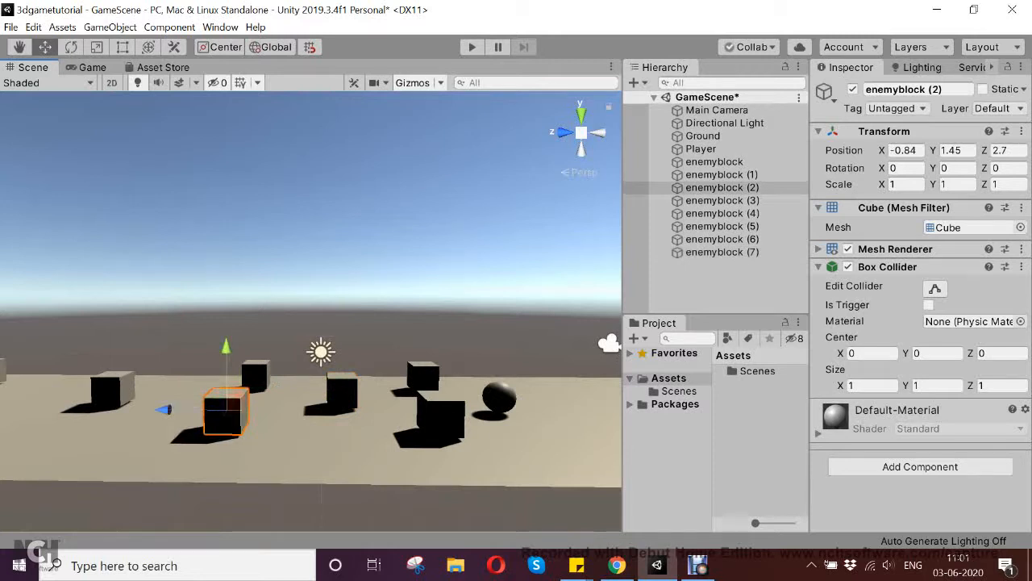
left_click(254, 375)
left_click_drag(193, 373, 184, 374)
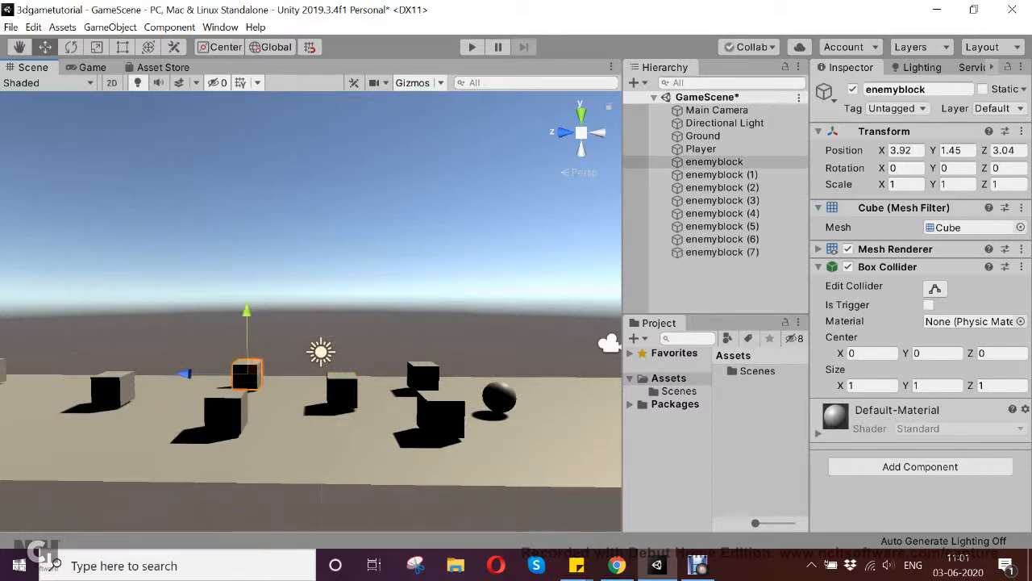
- Save the scene with the rearranged enemy blocks
key("ctrl+s")
left_click_drag(451, 306, 90, 350, "alt")
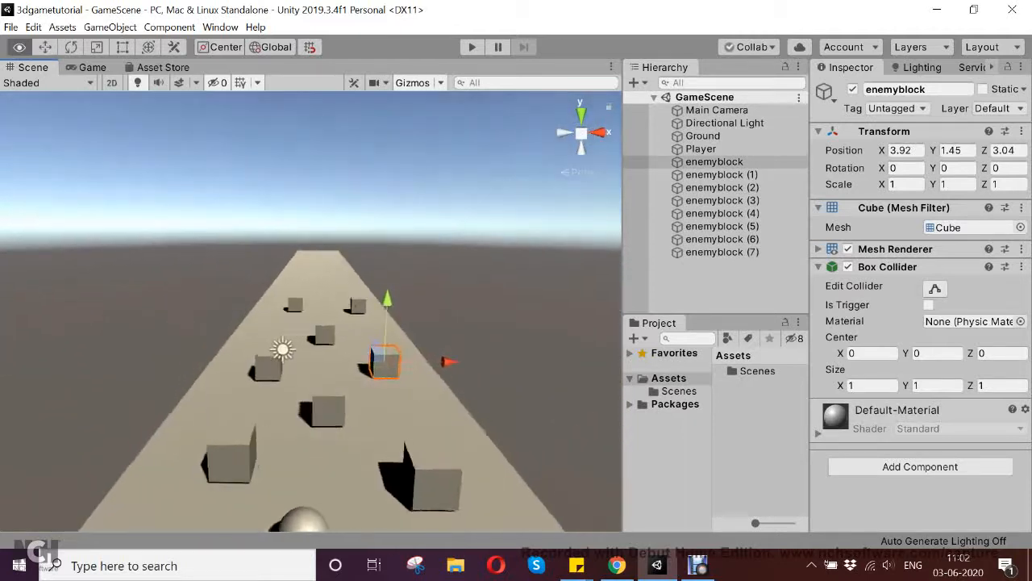
scroll(311, 311, "down", 5)
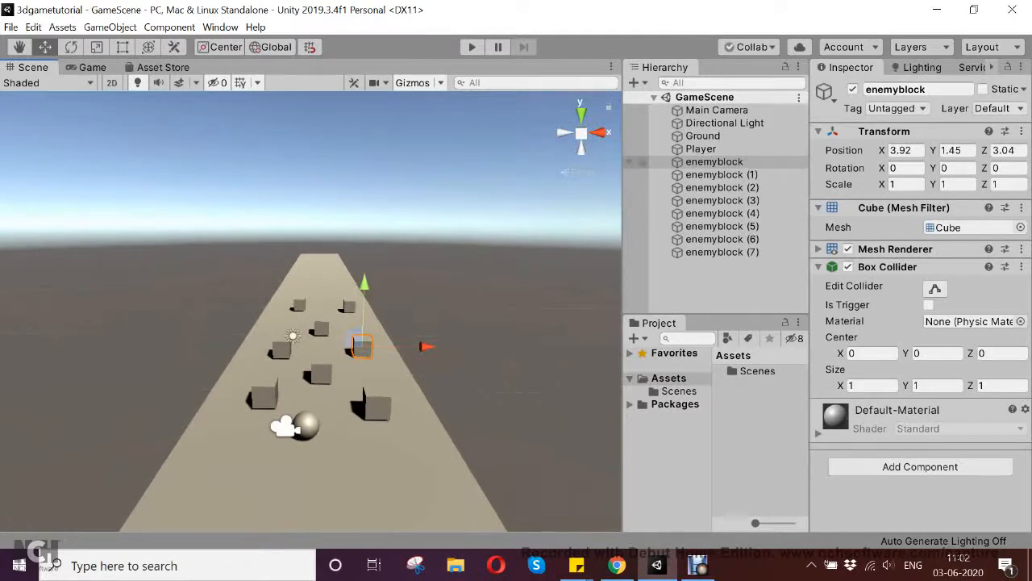
- Examine the Default-Material properties of enemyblock (1) and the components of the original enemyblock
left_click(377, 407)
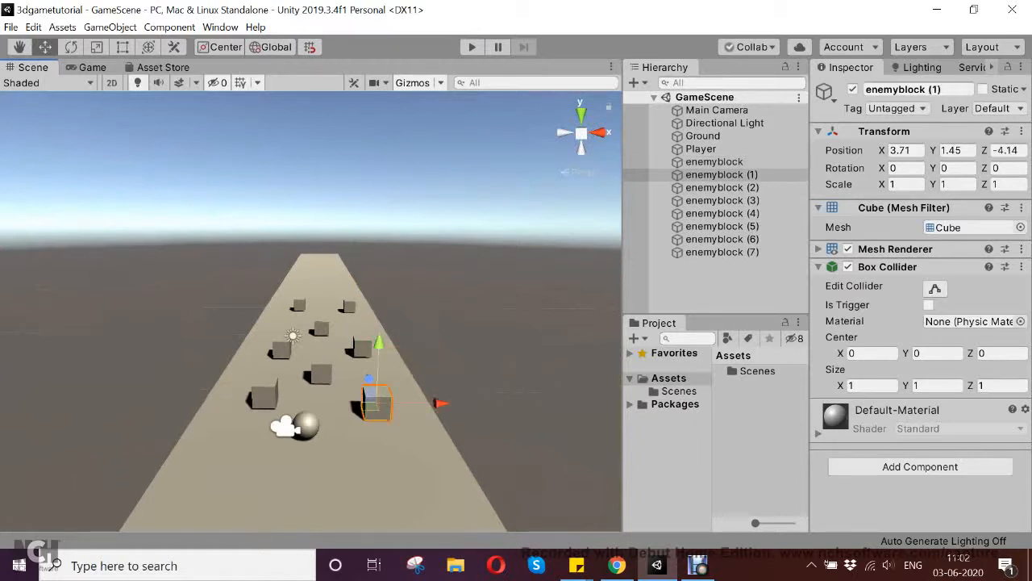
left_click(818, 433)
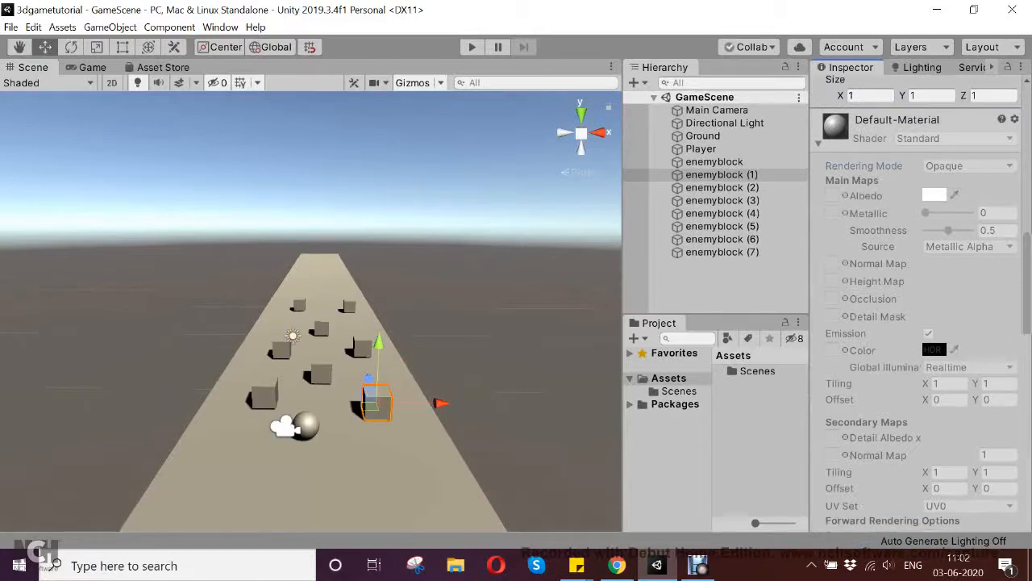
left_click(817, 144)
left_click(714, 162)
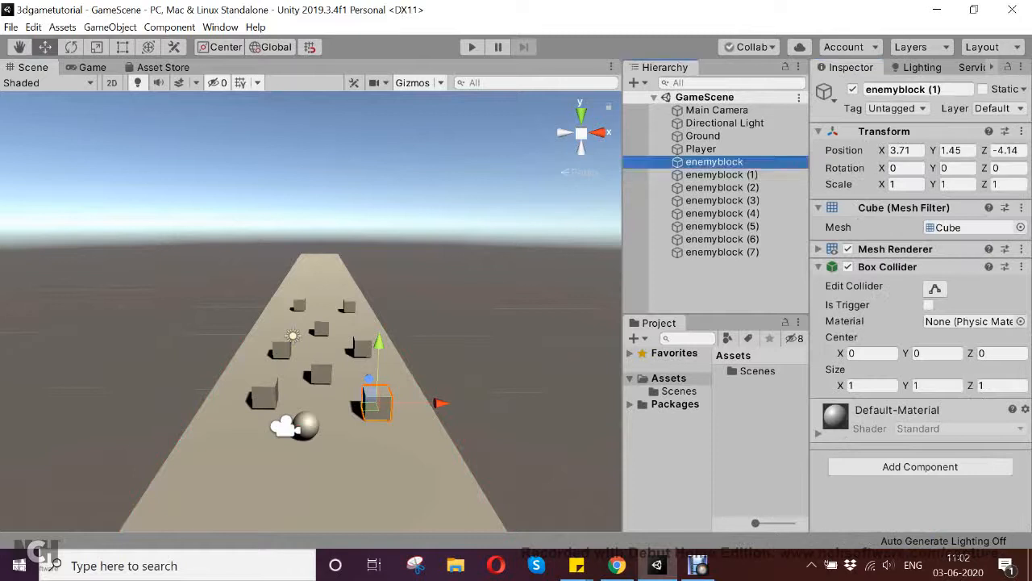
left_click(719, 281)
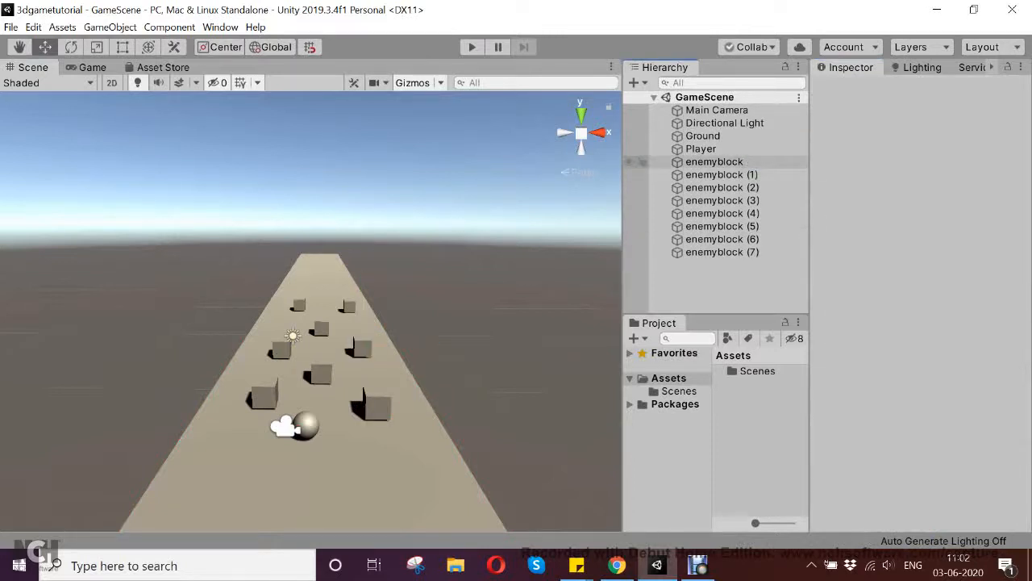
left_click(714, 162)
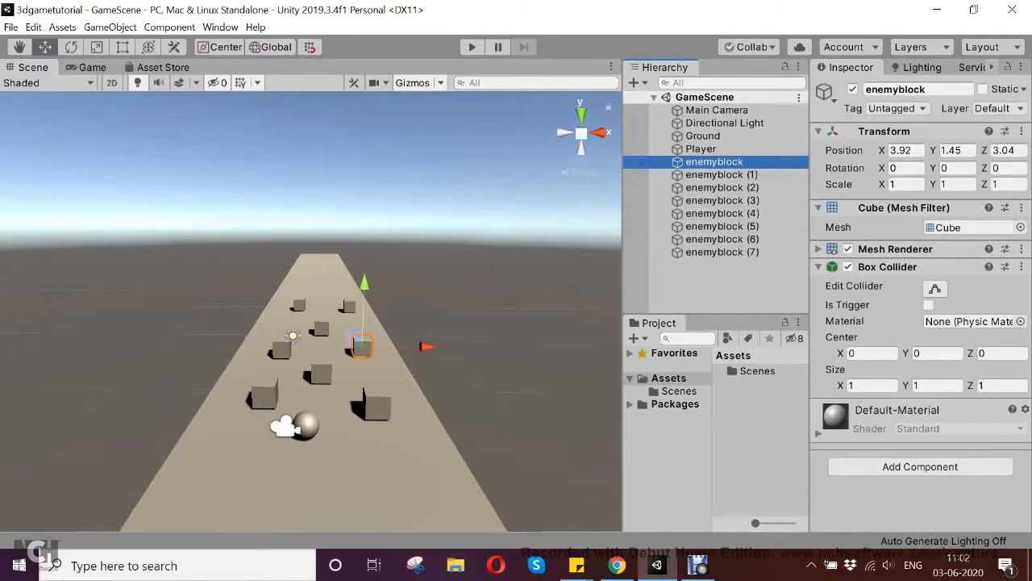
left_click(378, 407)
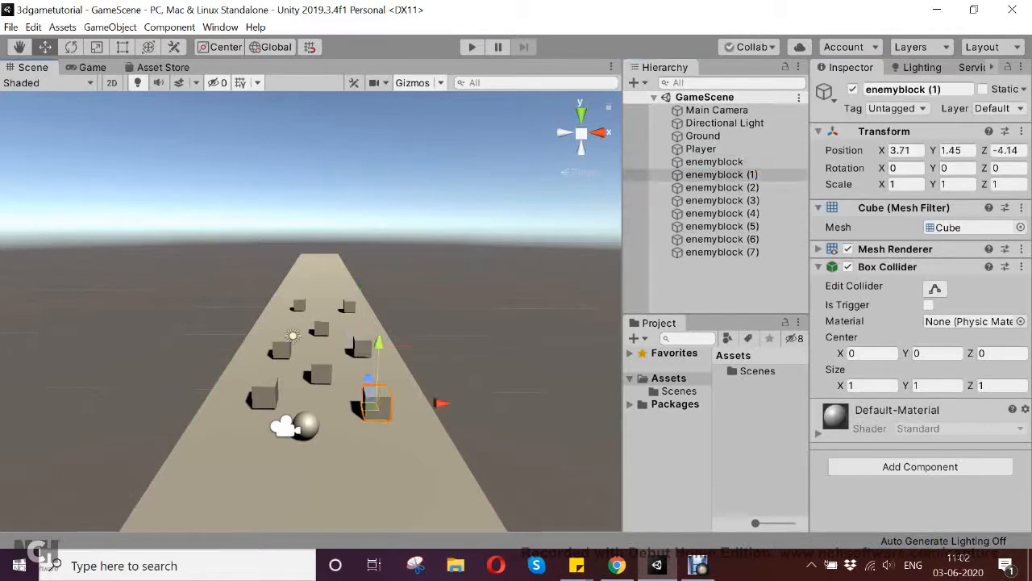
left_click(721, 282)
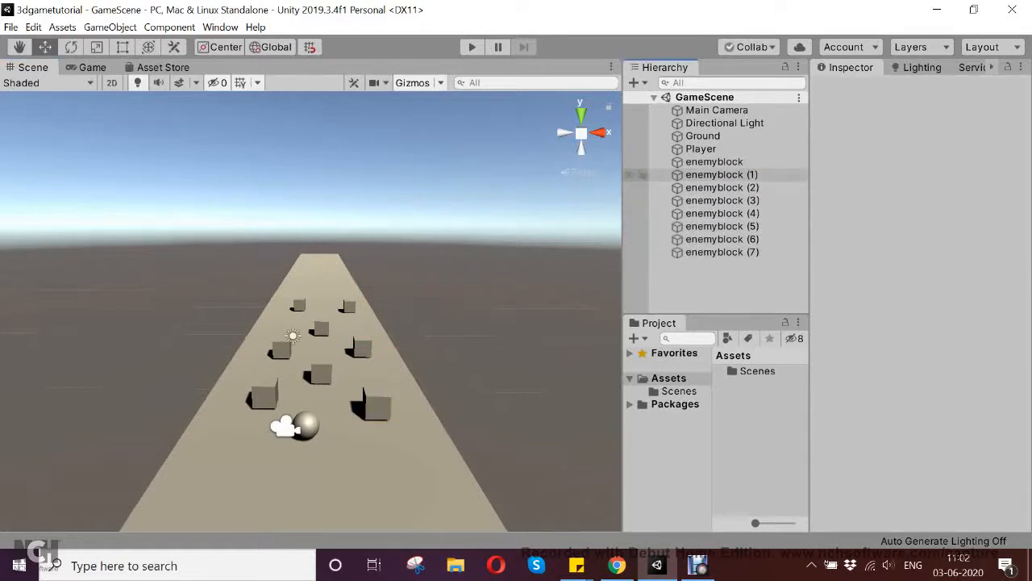
left_click(715, 162)
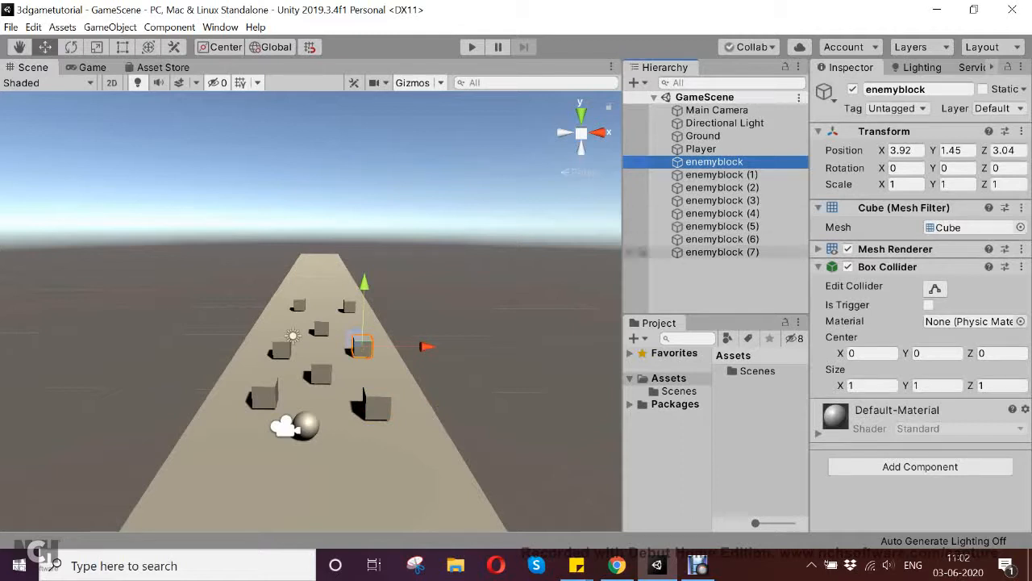
left_click(720, 283)
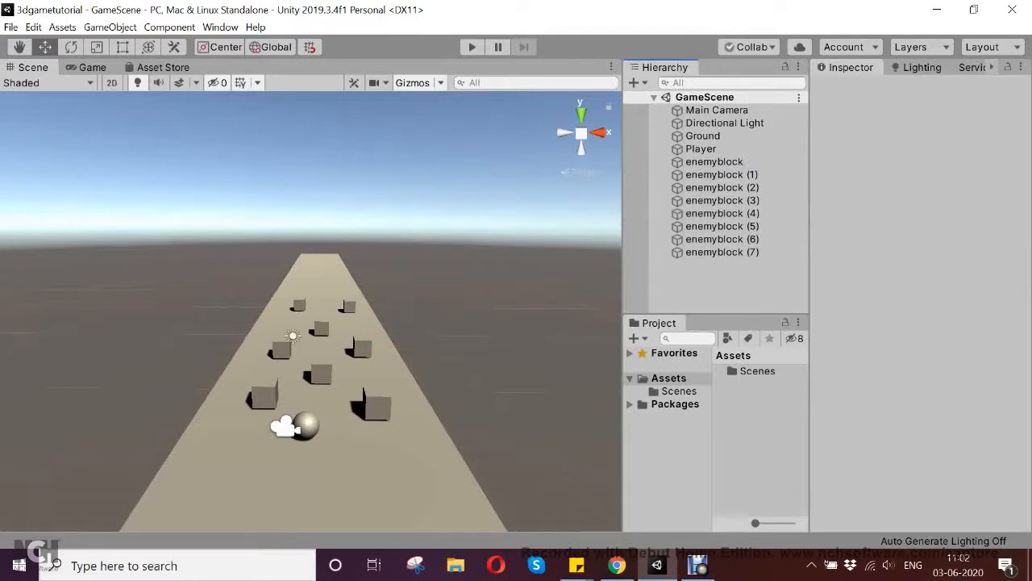
- Create a folder named Materials in Assets and open it
right_click(756, 413)
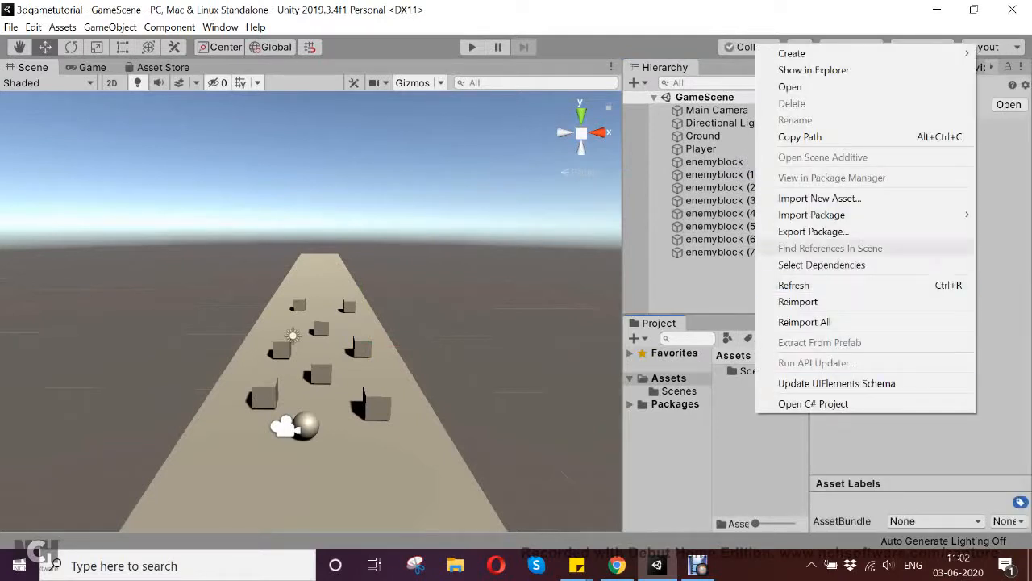
mouse_move(806, 53)
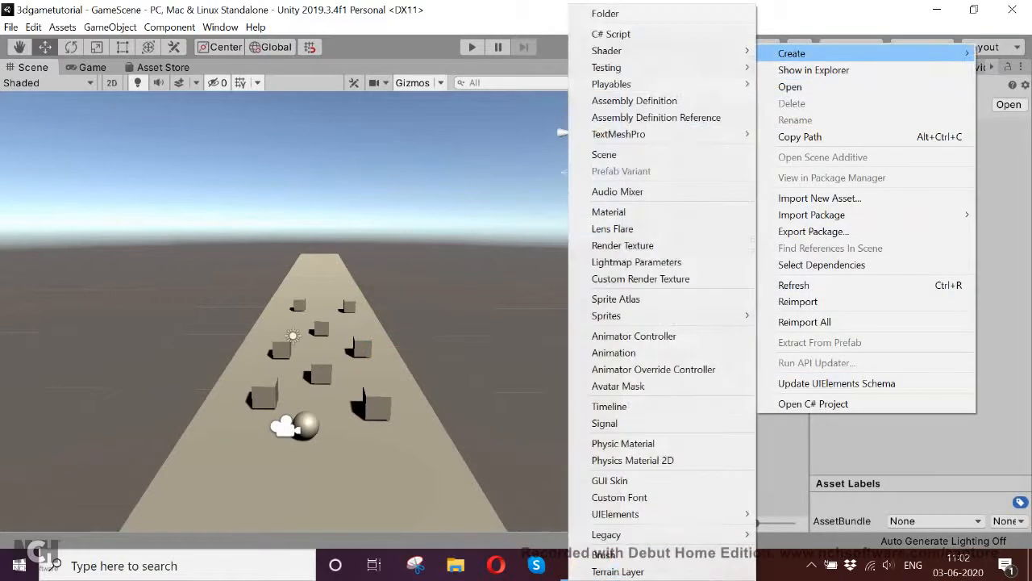
left_click(605, 14)
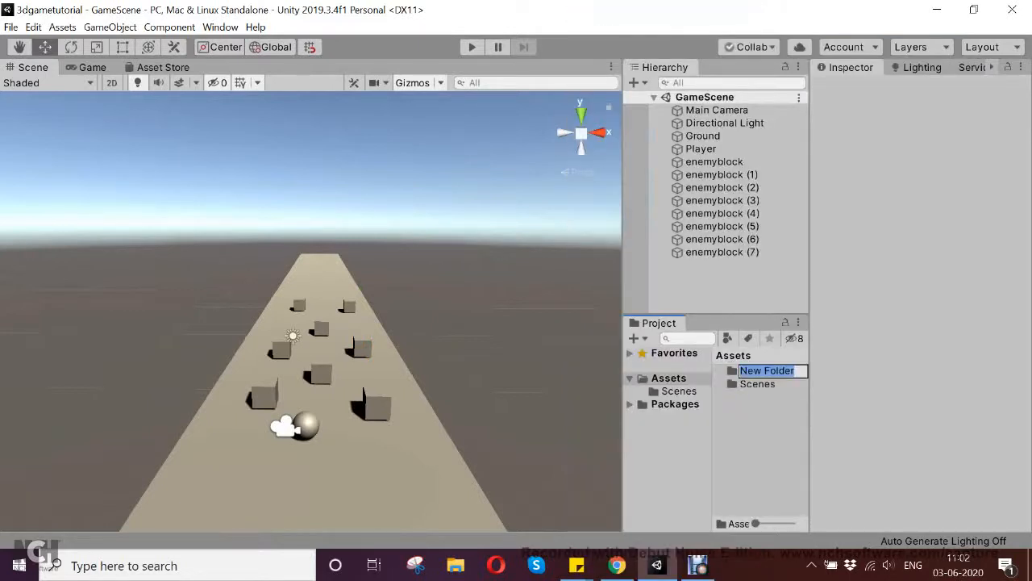
type("Materials")
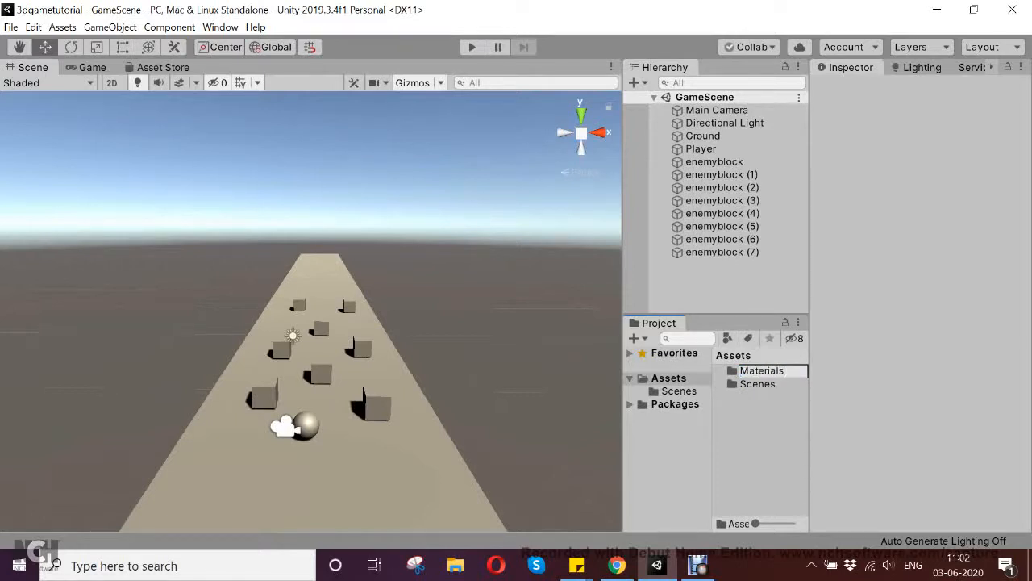
key("Return")
key("Return")
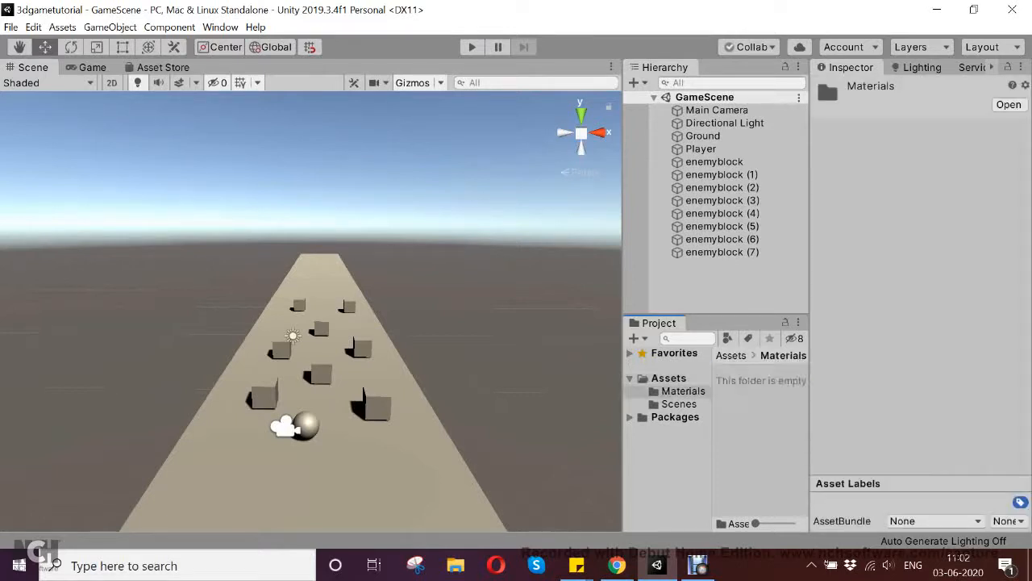
- Create a new material named enemy in the Materials folder
right_click(763, 383)
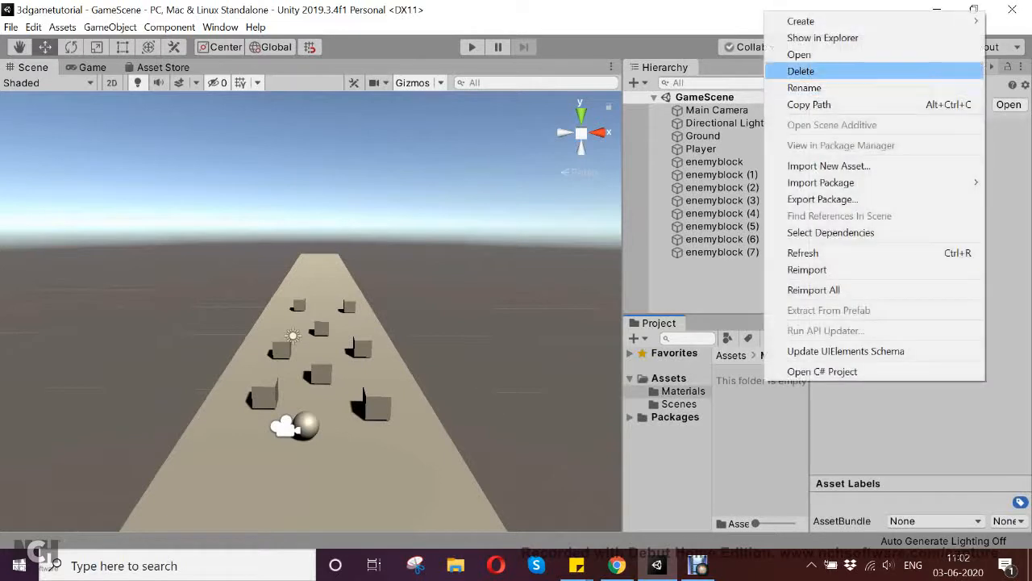
mouse_move(801, 21)
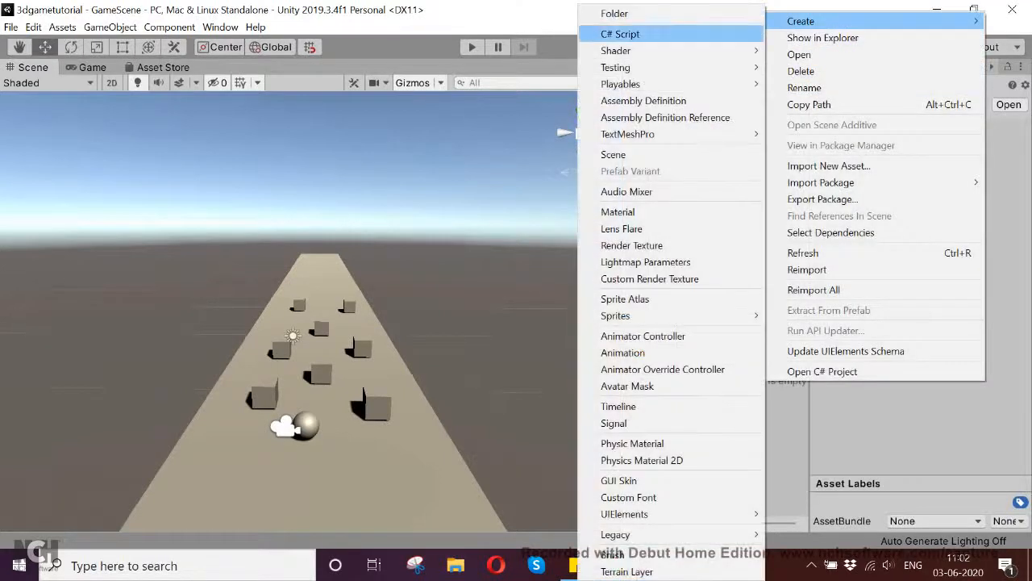
left_click(618, 212)
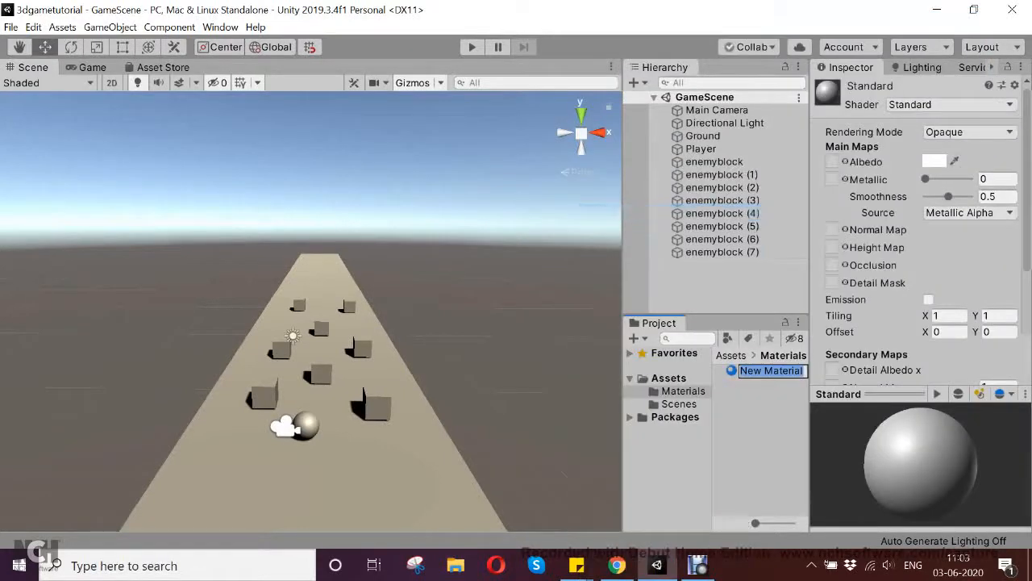
type("enemy")
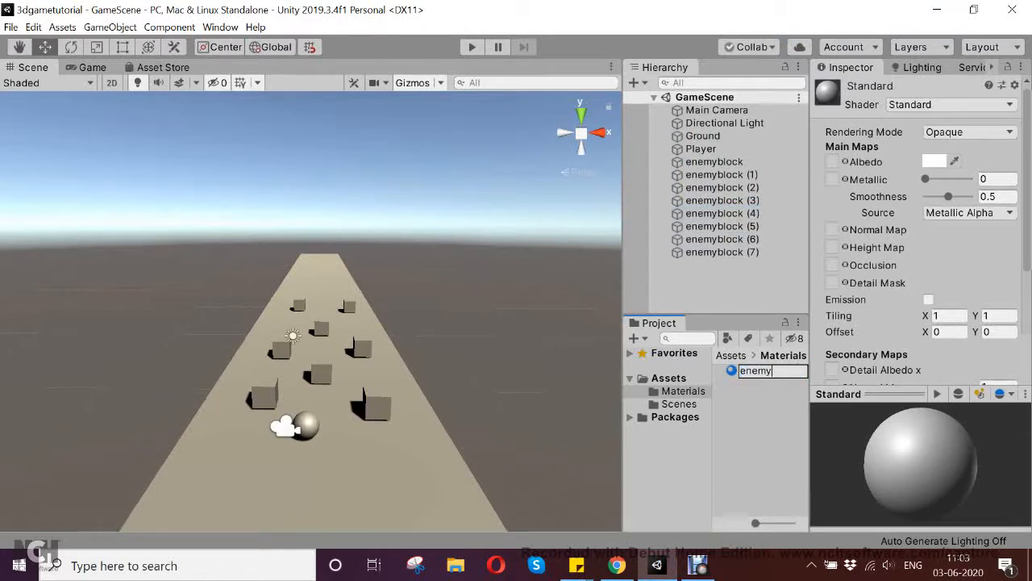
key("Return")
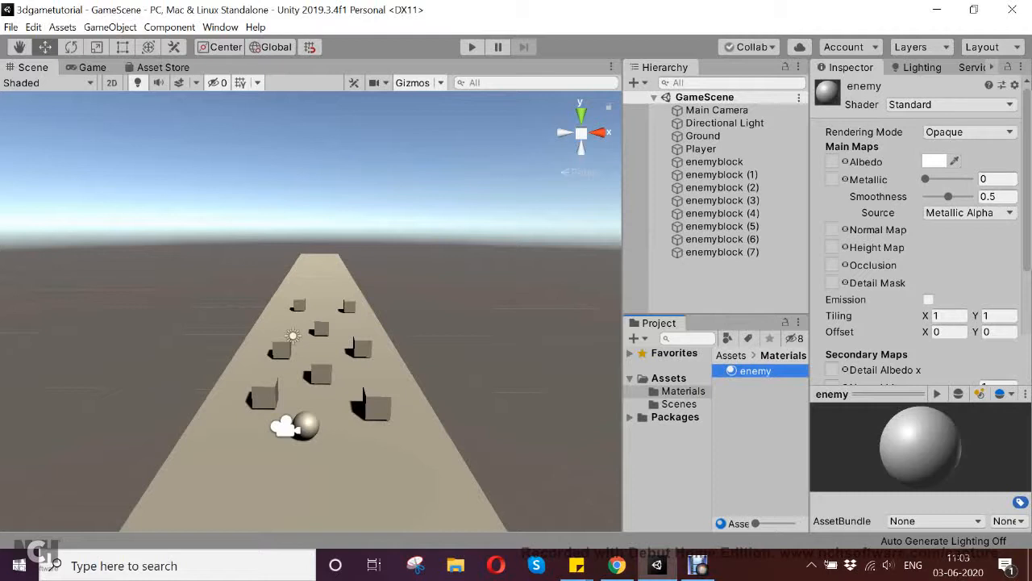
- Set the enemy material's albedo color to red and look through its remaining properties
left_click(934, 161)
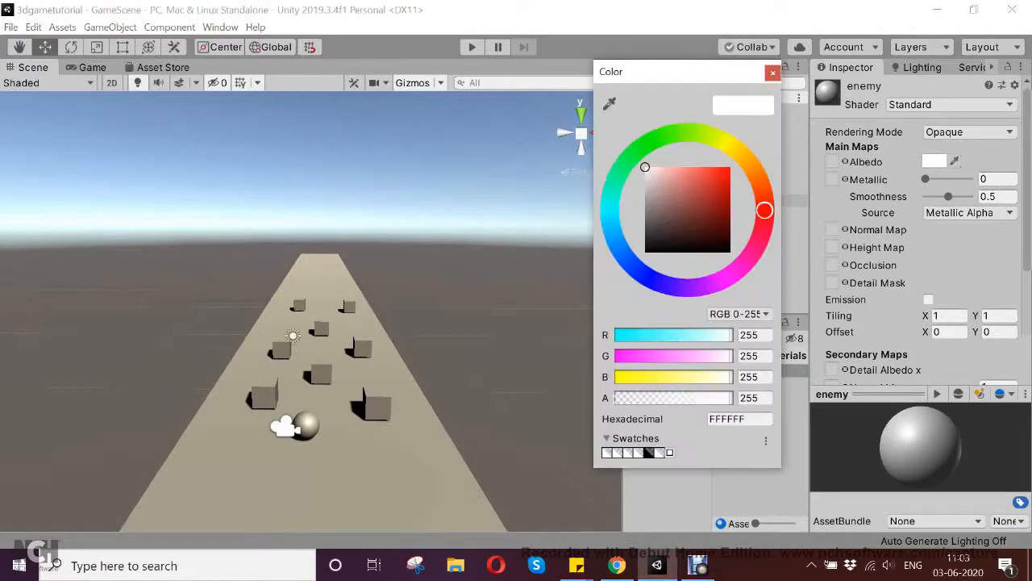
mouse_move(702, 198)
left_mouse_down()
mouse_move(707, 178)
mouse_move(714, 185)
left_mouse_up()
left_click(773, 72)
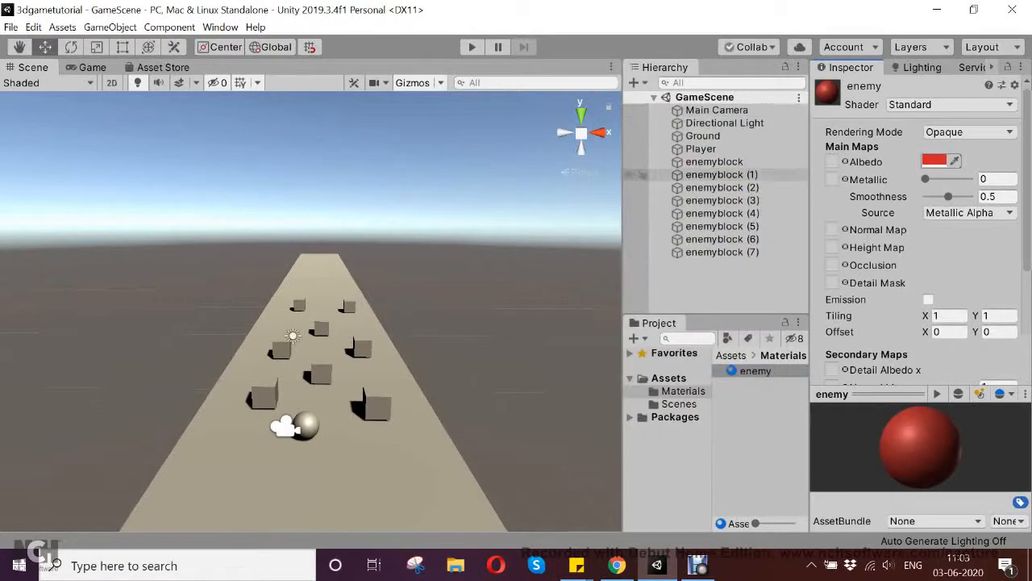
scroll(919, 242, "down", 4)
scroll(919, 242, "up", 4)
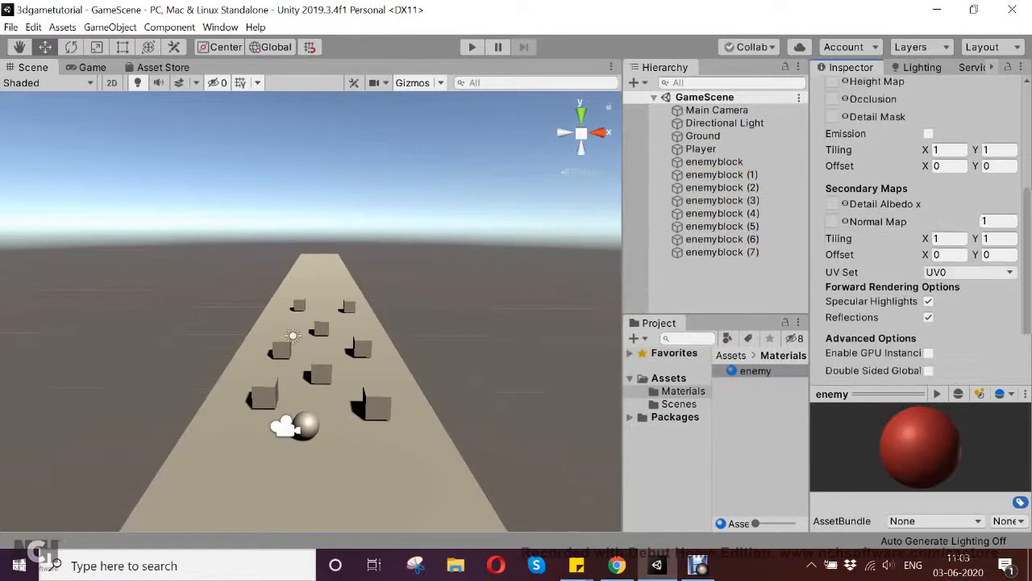
- Apply the enemy material to all the enemy blocks, from enemyblock through enemyblock (7), at once
left_click(714, 161)
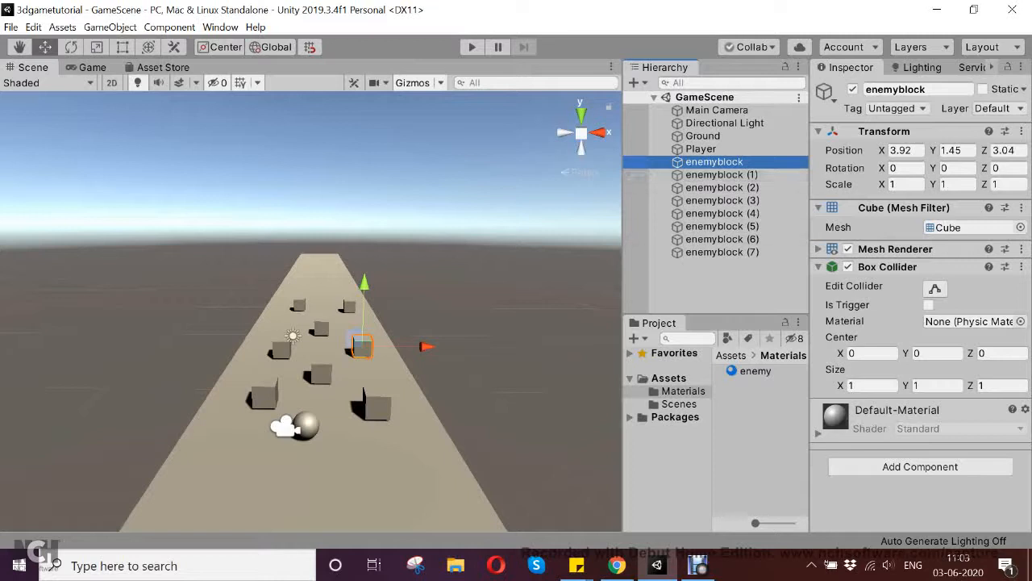
left_click(720, 283)
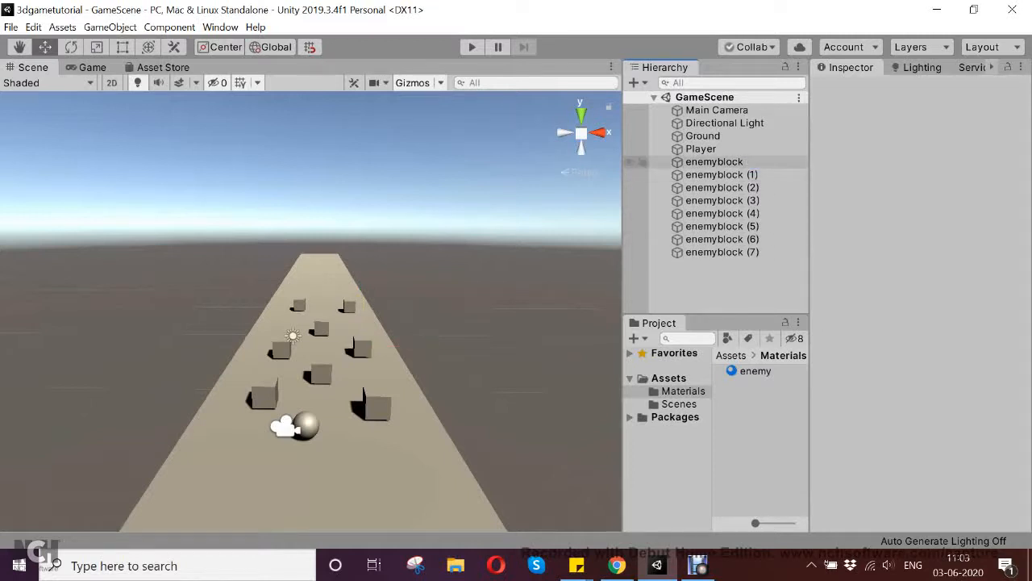
left_click(713, 161)
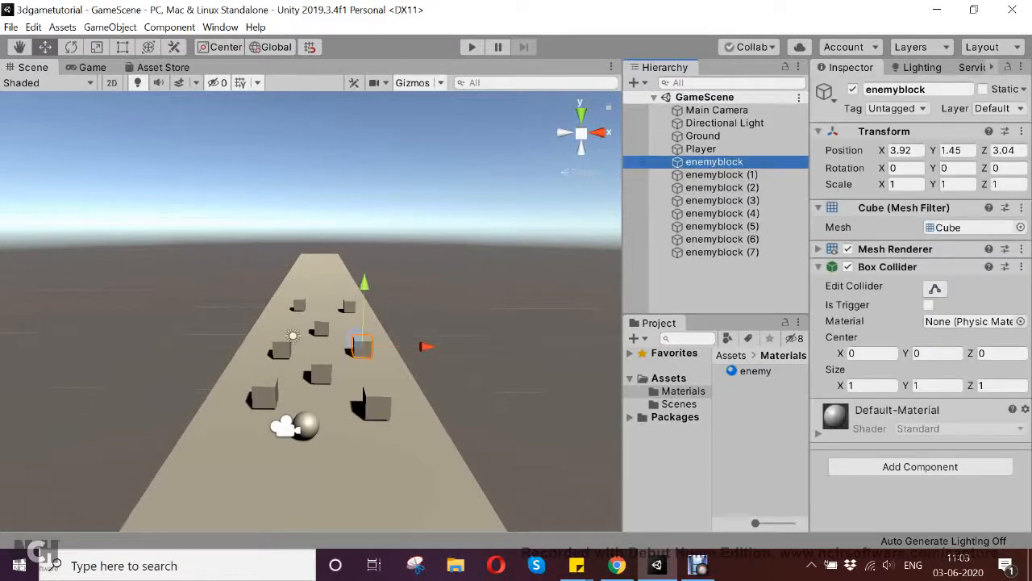
left_click(722, 174, "ctrl")
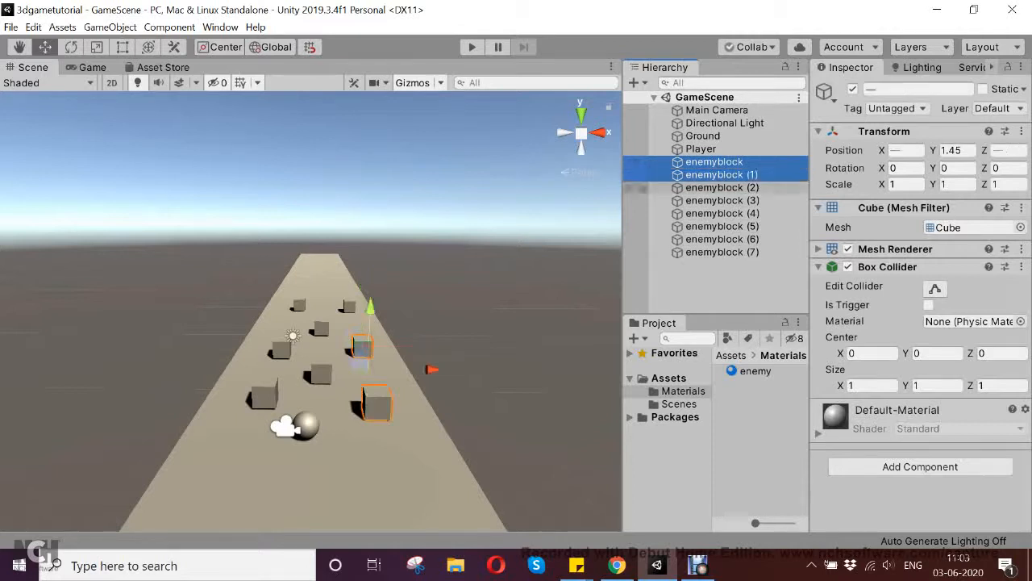
left_click(722, 187, "ctrl")
left_click(722, 200, "ctrl")
left_click(722, 213, "ctrl")
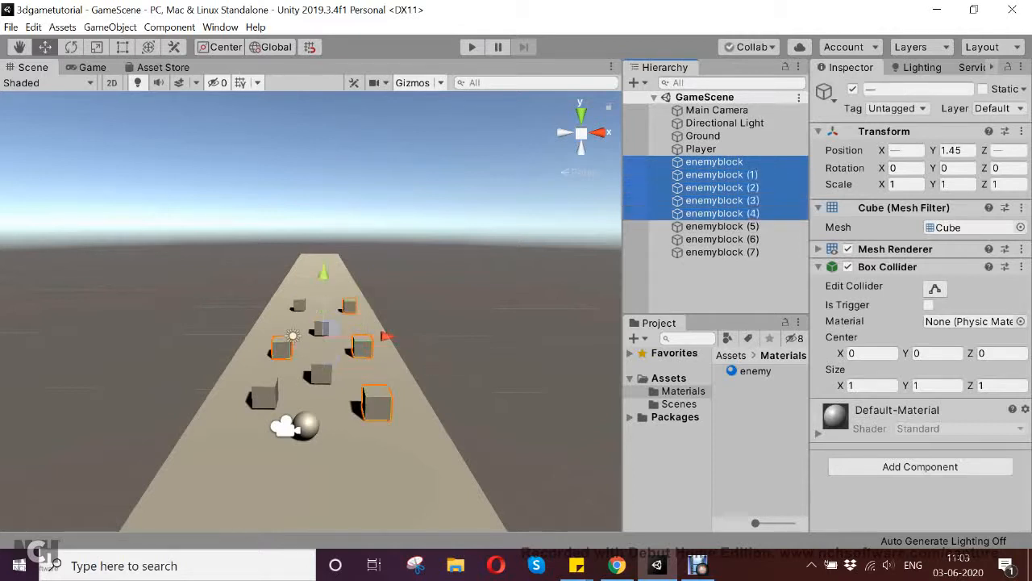
left_click(722, 226, "ctrl")
left_click(721, 239, "ctrl")
left_click(722, 251, "ctrl")
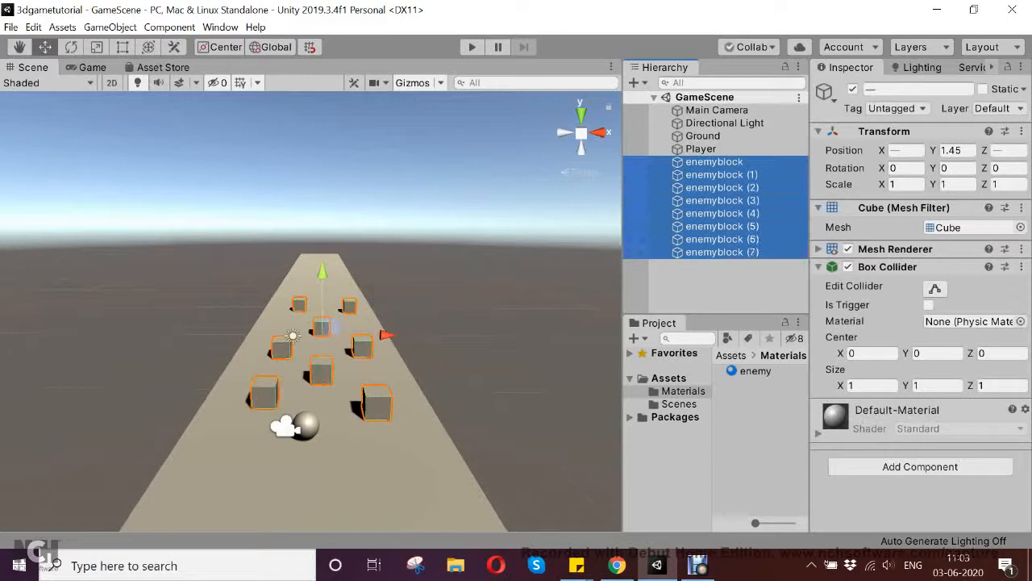
left_click(755, 371)
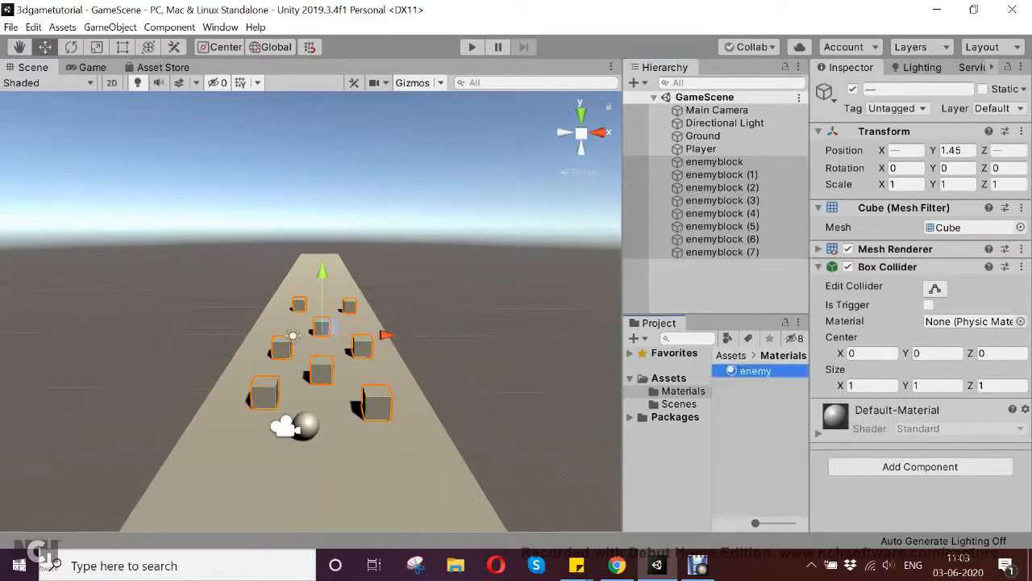
left_click_drag(755, 371, 895, 500)
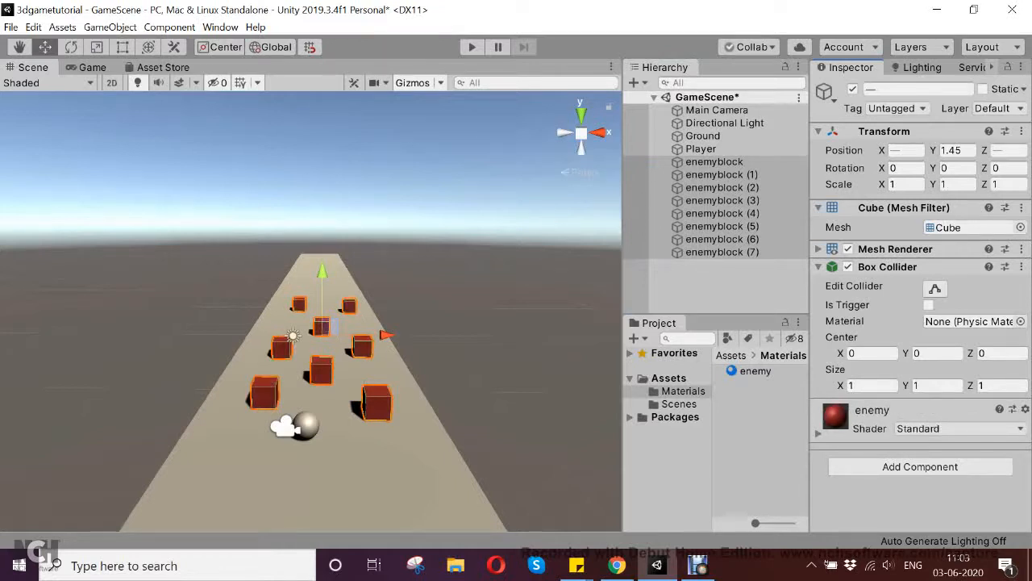
- Save the scene and check how the recolored enemy blocks look in the Game view
left_click(718, 284)
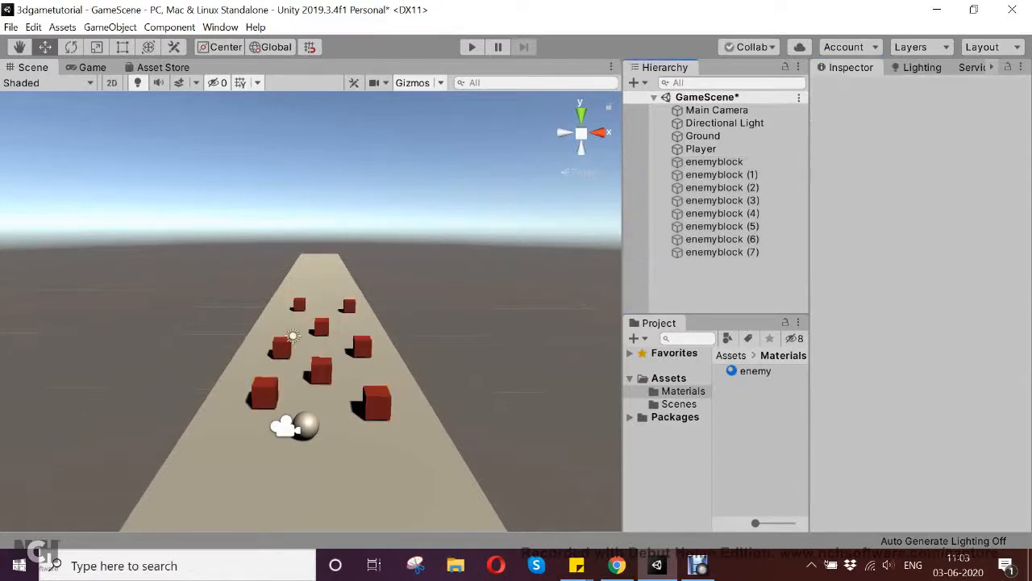
key("ctrl+s")
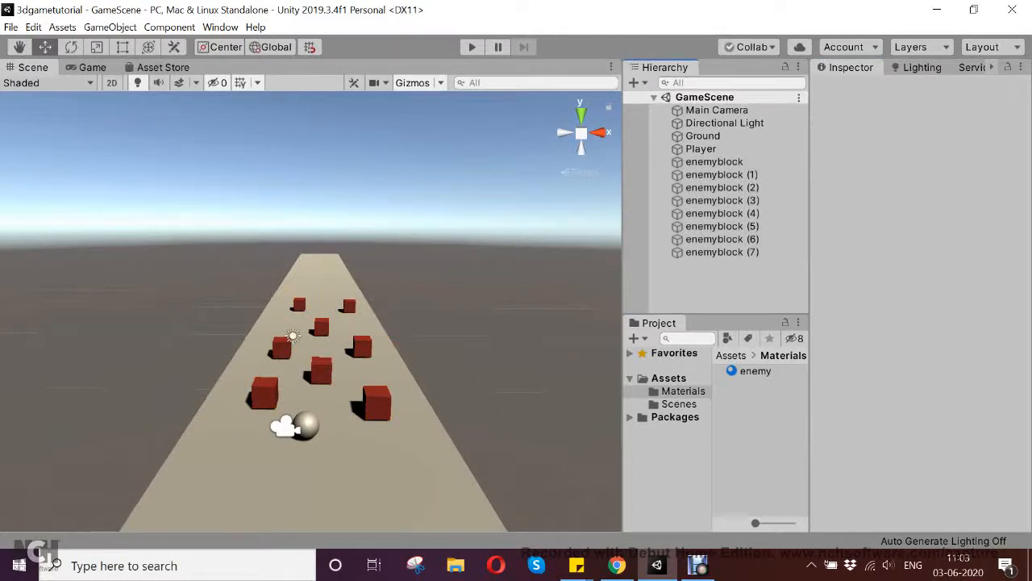
left_click(92, 68)
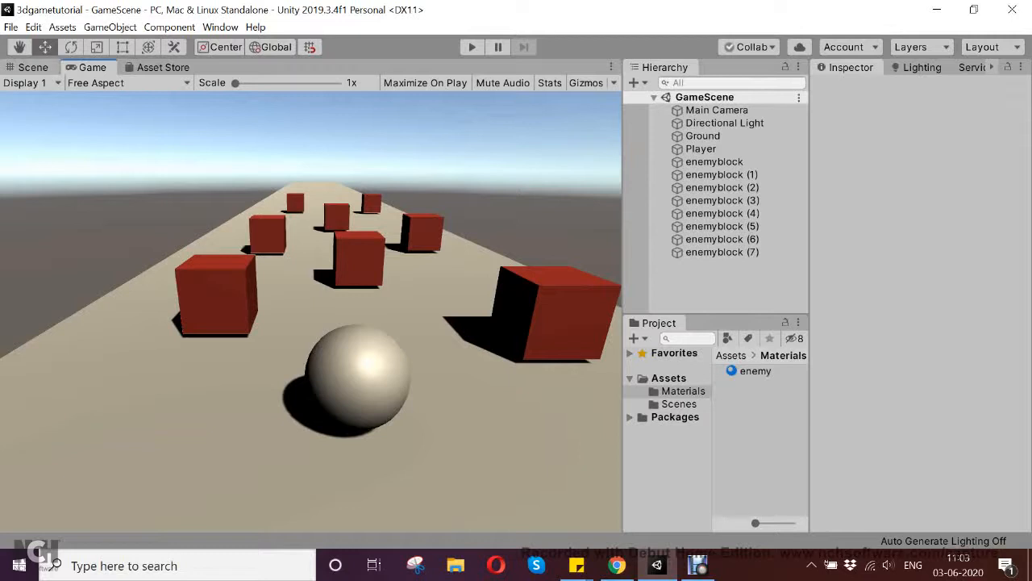
left_click(32, 67)
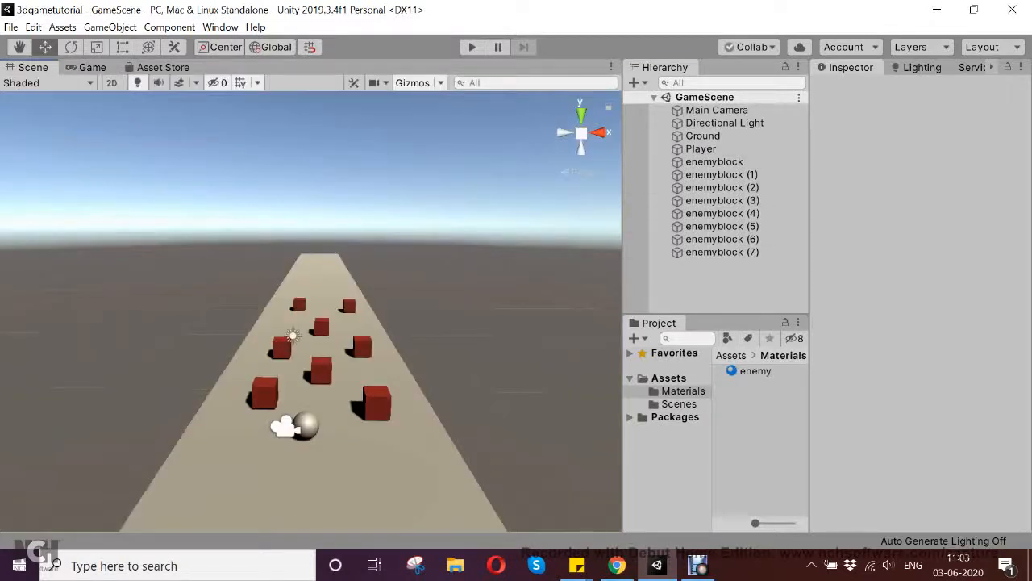
- Add a 3D cube to the scene and name it goal
right_click(712, 269)
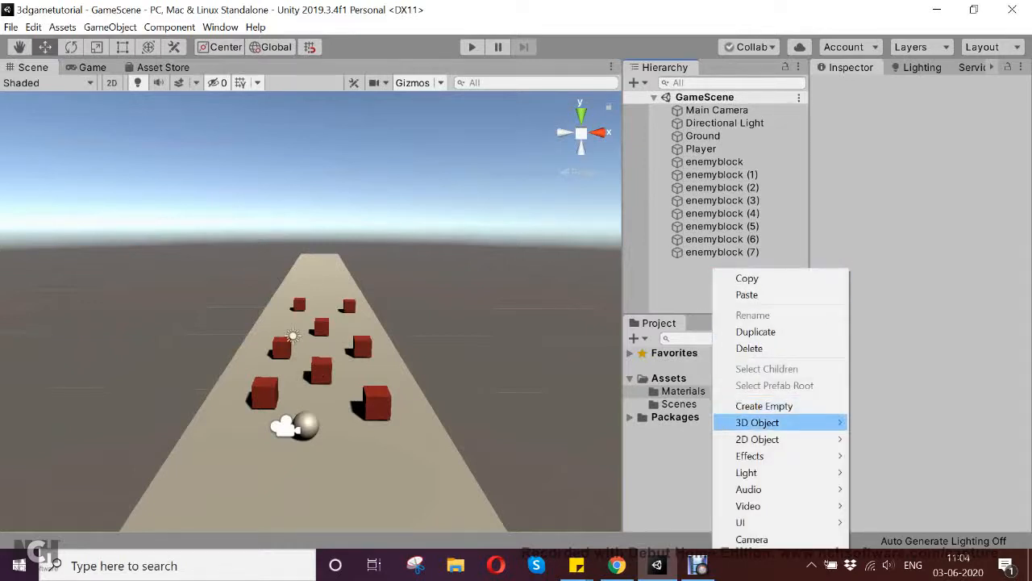
mouse_move(758, 422)
left_click(881, 239)
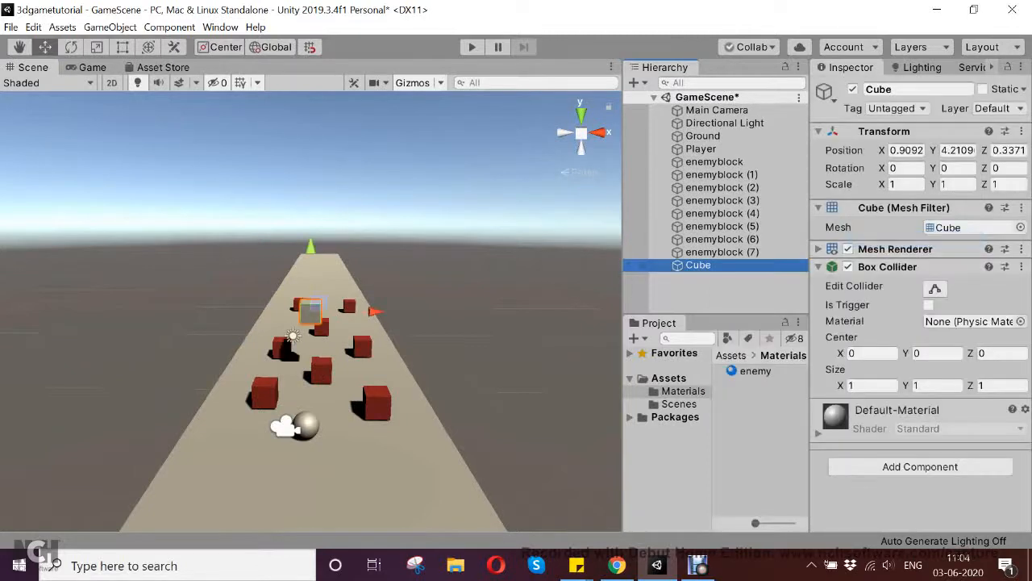
left_click(917, 89)
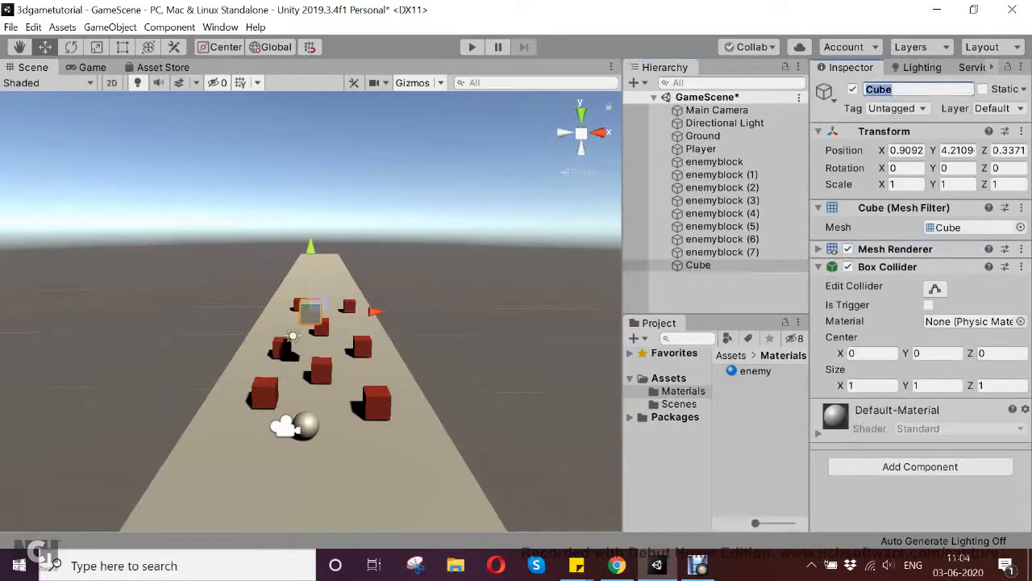
type("goal")
left_click(699, 265)
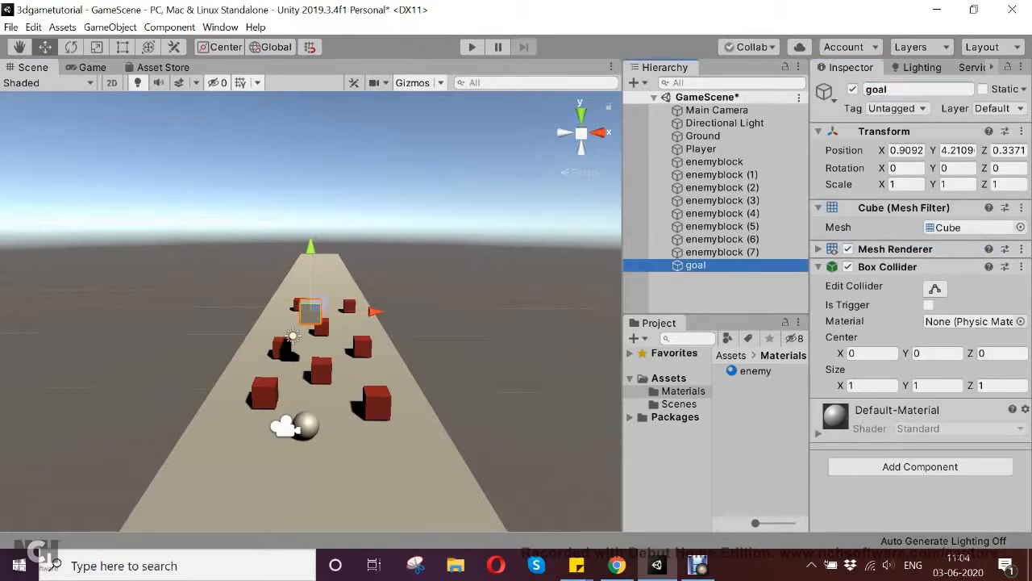
- Move the goal cube onto the track beyond the enemy blocks, to about X 1.73, Y 1.39, Z 22.31, and save the scene
left_click_drag(313, 299, 316, 270)
left_click_drag(378, 276, 388, 276)
left_click_drag(178, 338, 533, 296, "alt")
scroll(311, 311, "down", 4)
middle_click_drag(202, 322, 398, 340)
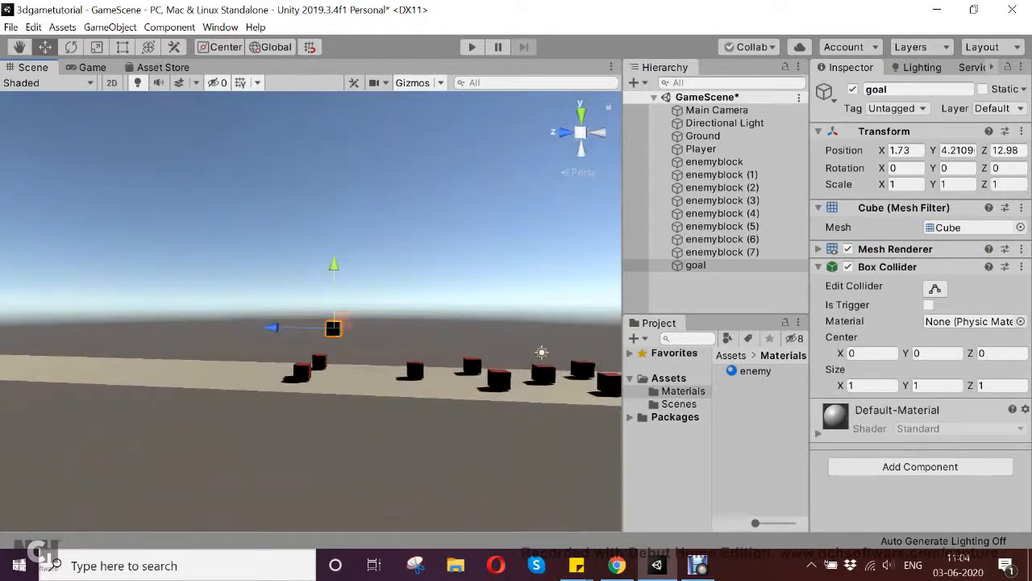
left_click_drag(272, 327, 149, 326)
left_click_drag(210, 265, 211, 302)
left_click_drag(211, 302, 211, 299)
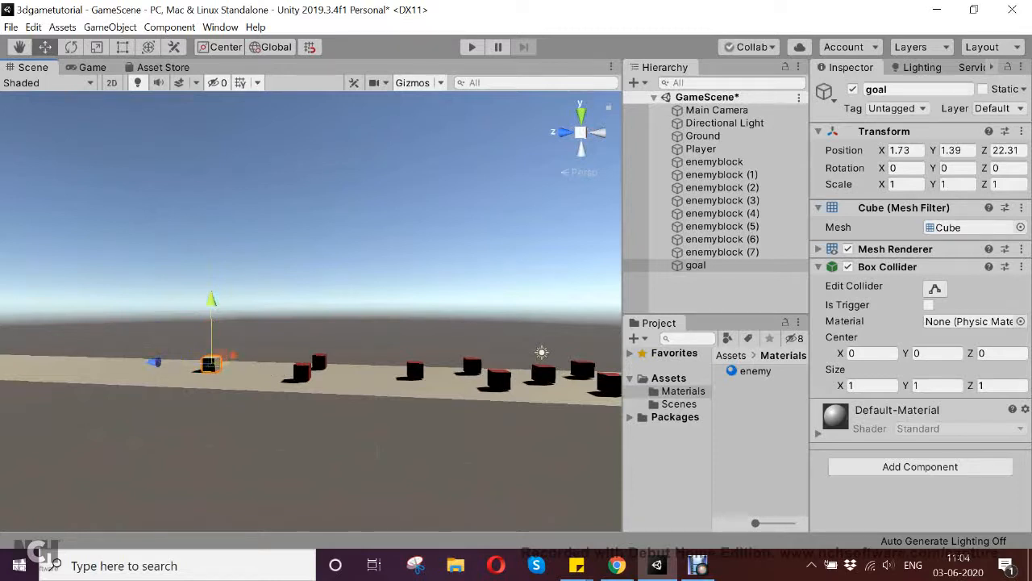
key("ctrl+s")
- Create a second material named goal in the Materials folder
right_click(750, 403)
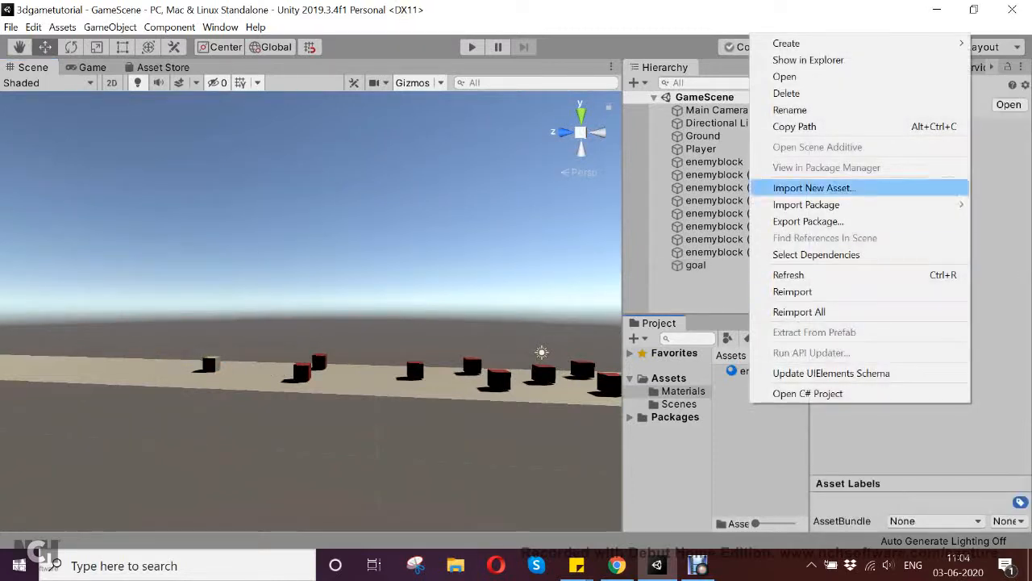
mouse_move(786, 42)
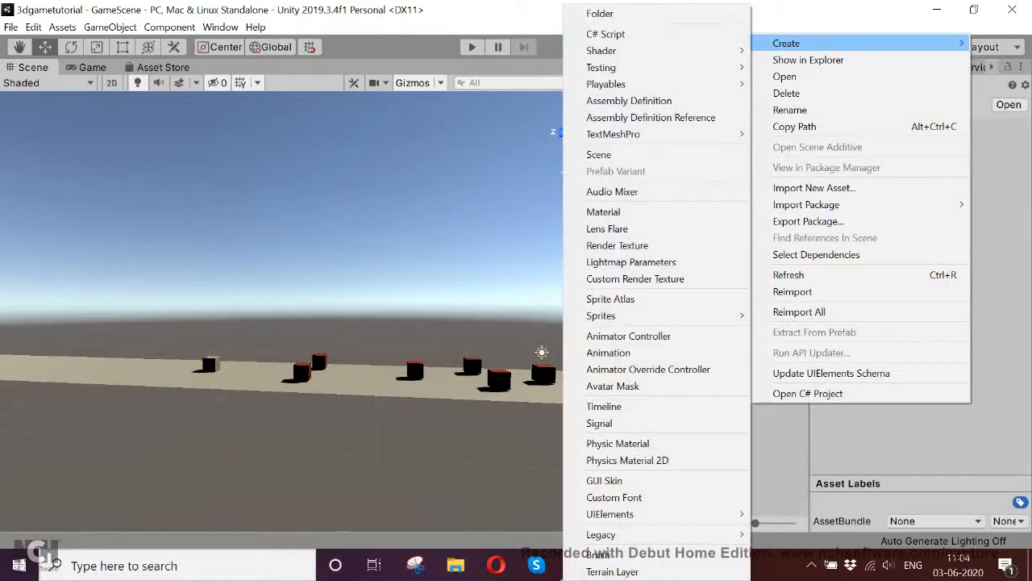
left_click(603, 211)
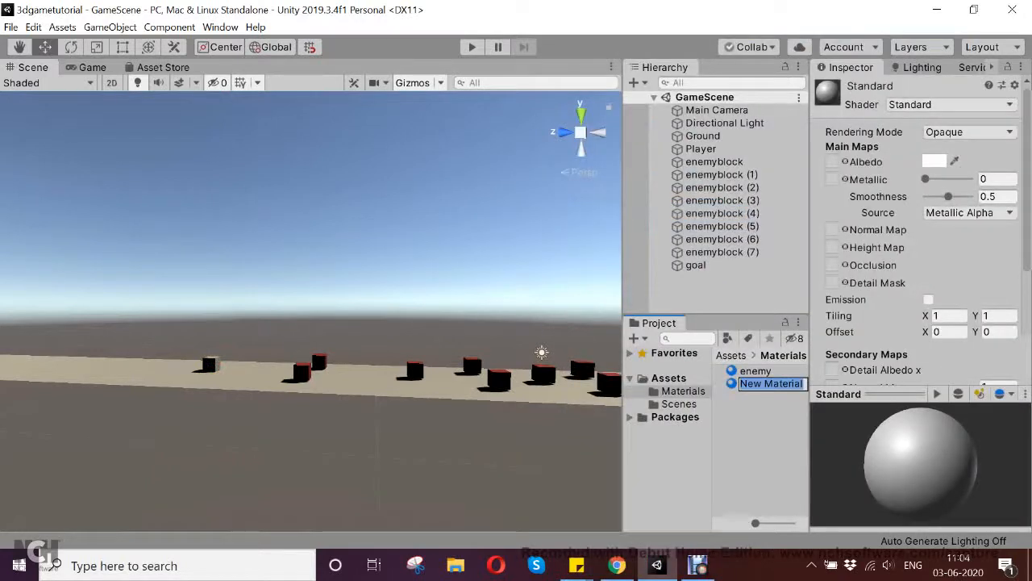
type("goal")
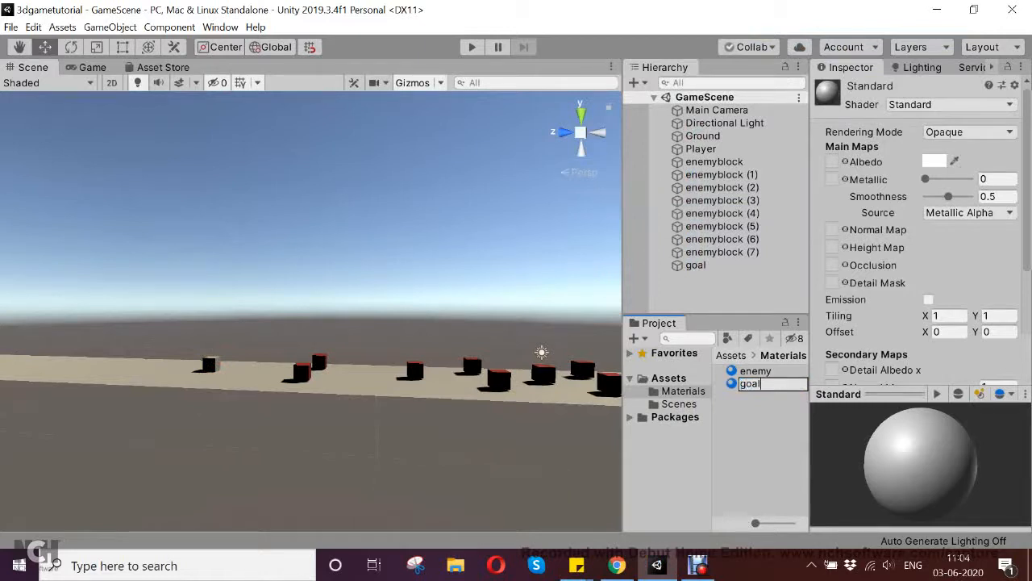
key("Return")
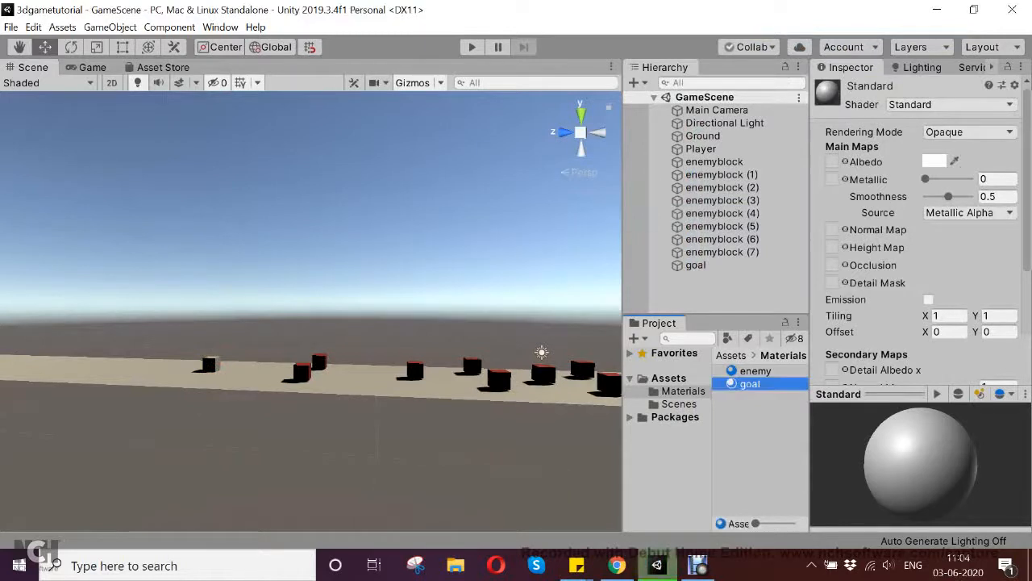
- Set the goal material's albedo colour to green, hex 12B528
left_click(934, 162)
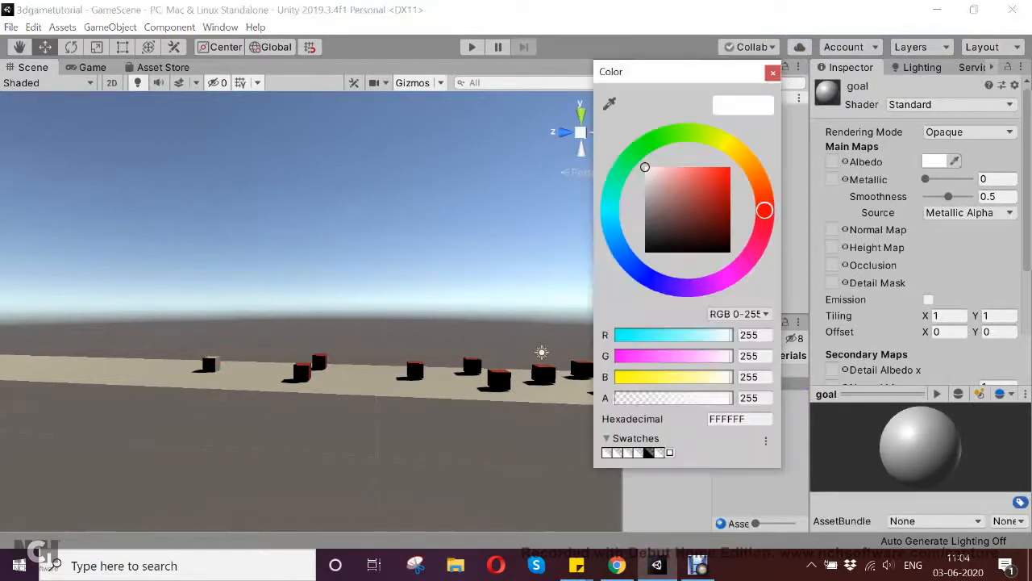
left_click(641, 148)
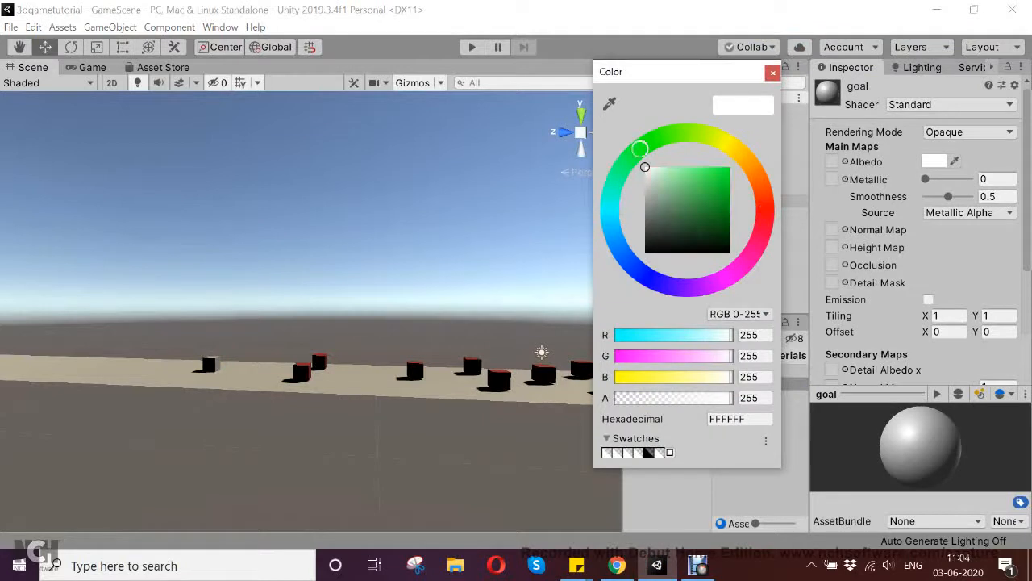
left_click(713, 185)
left_click_drag(713, 185, 726, 167)
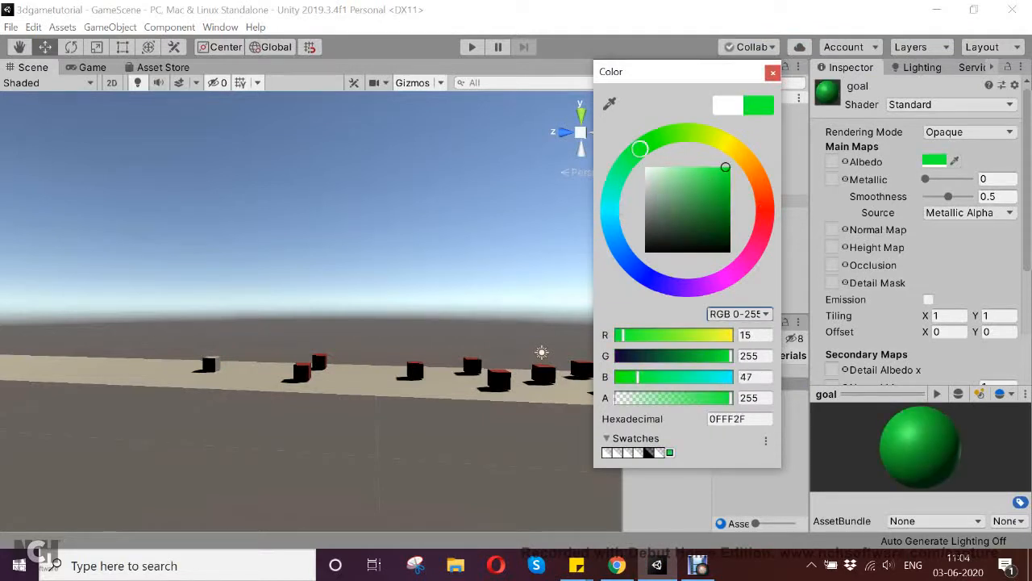
left_click_drag(726, 167, 722, 191)
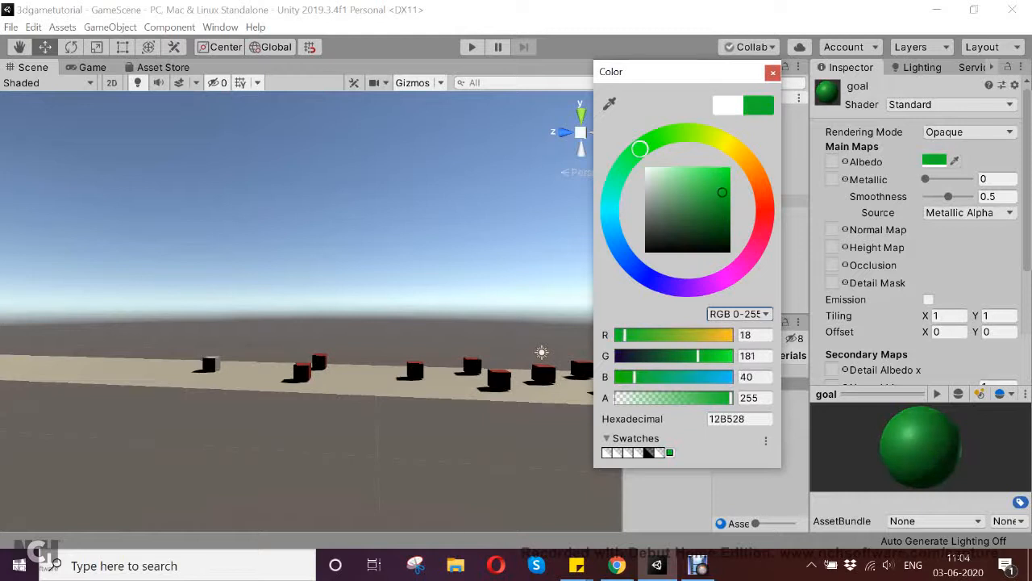
left_click(772, 73)
- Apply the goal material to the goal cube, save the scene and check it in the Game view
left_click(695, 264)
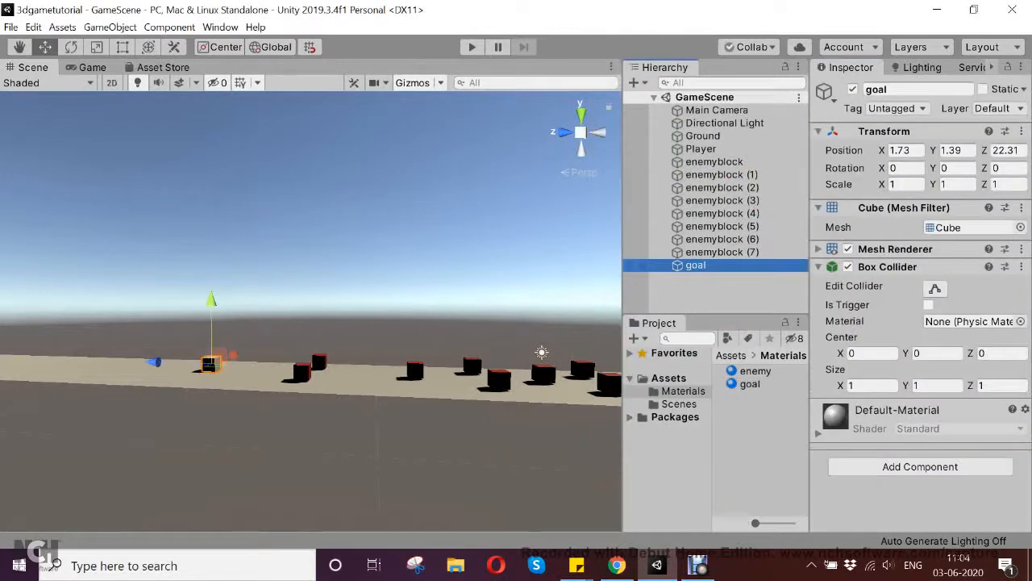
left_click_drag(750, 384, 918, 496)
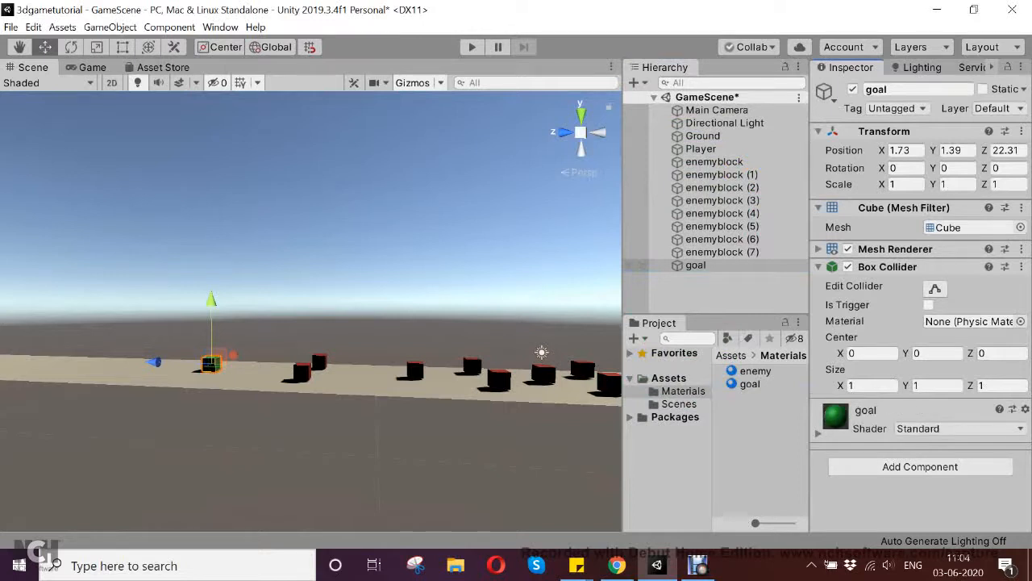
key("ctrl+s")
left_click(92, 68)
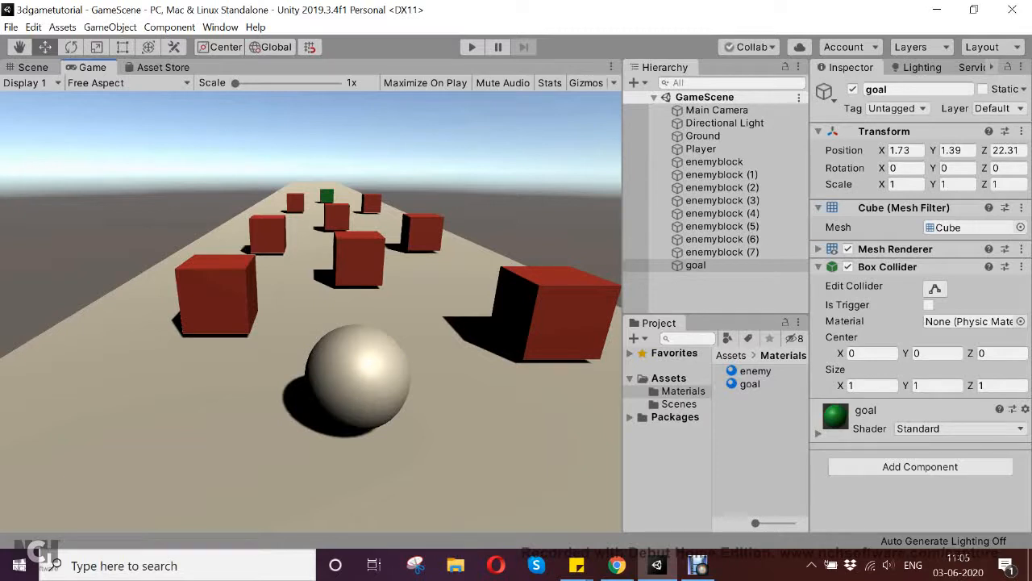
- Move the goal cube farther along the track to about Z 27.41, then save and check the Game view
left_click(16, 68)
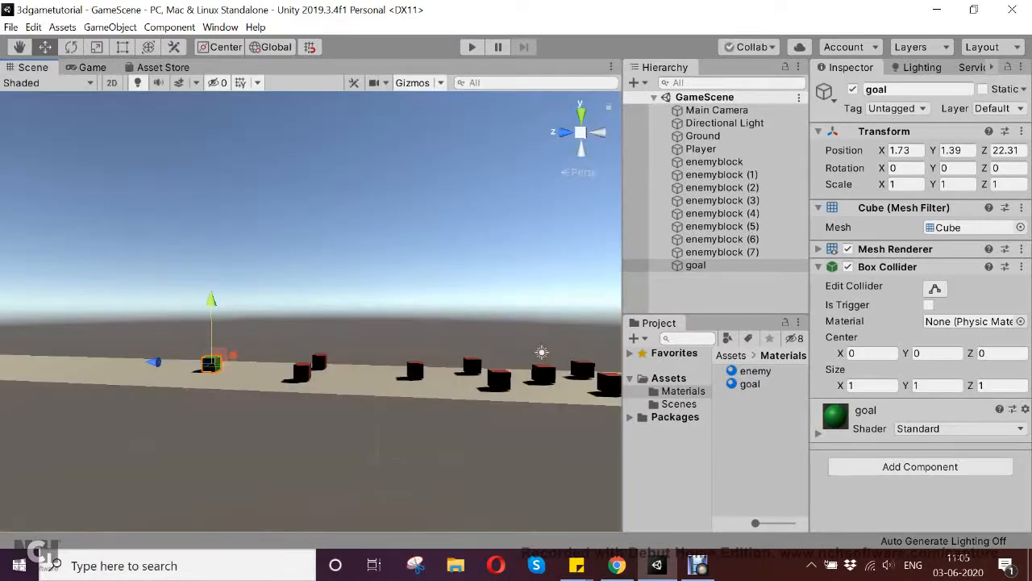
left_click_drag(154, 361, 96, 360)
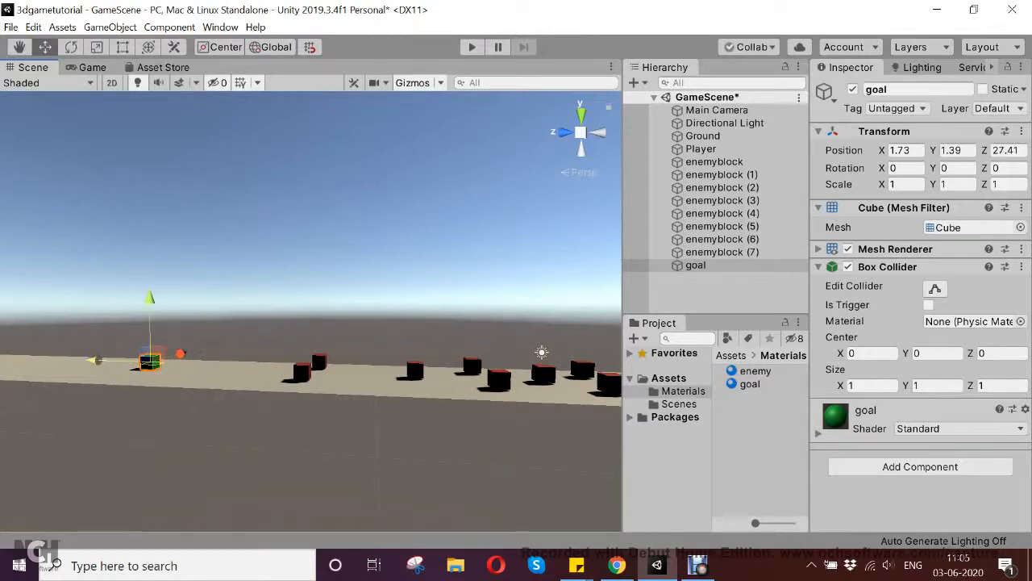
key("ctrl+s")
left_click(92, 68)
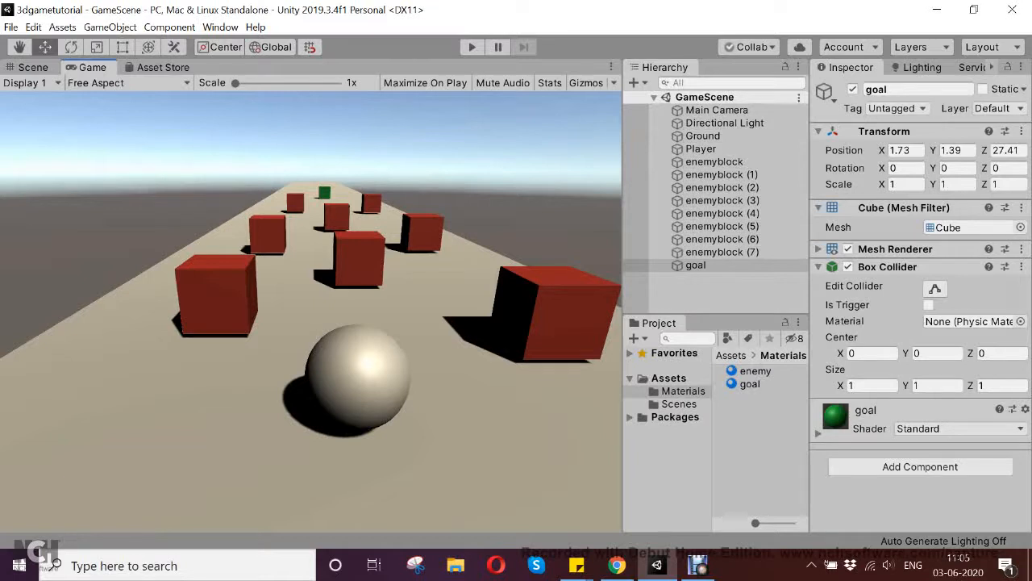
- Create a new material named player in the Materials folder
right_click(742, 415)
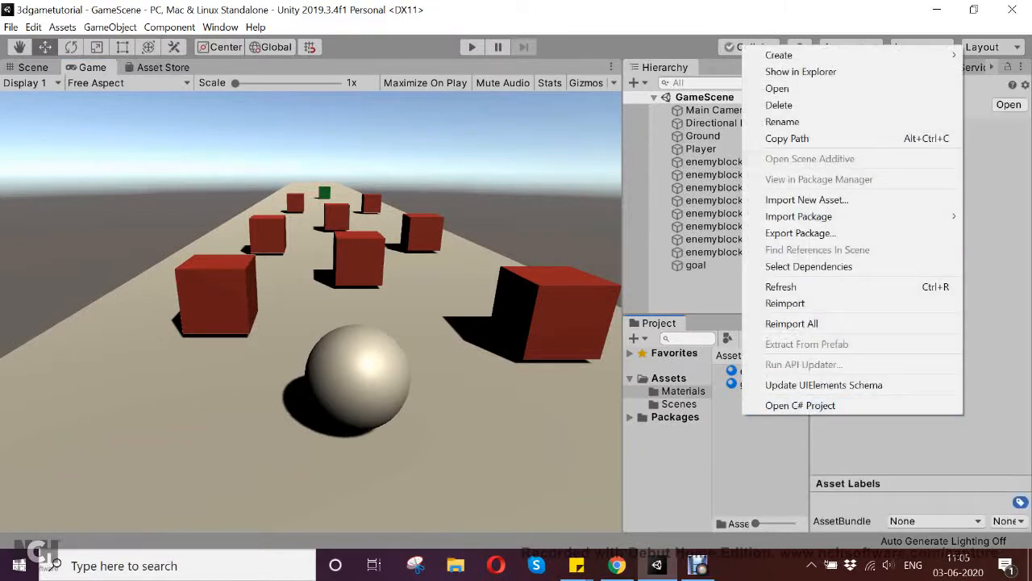
mouse_move(779, 55)
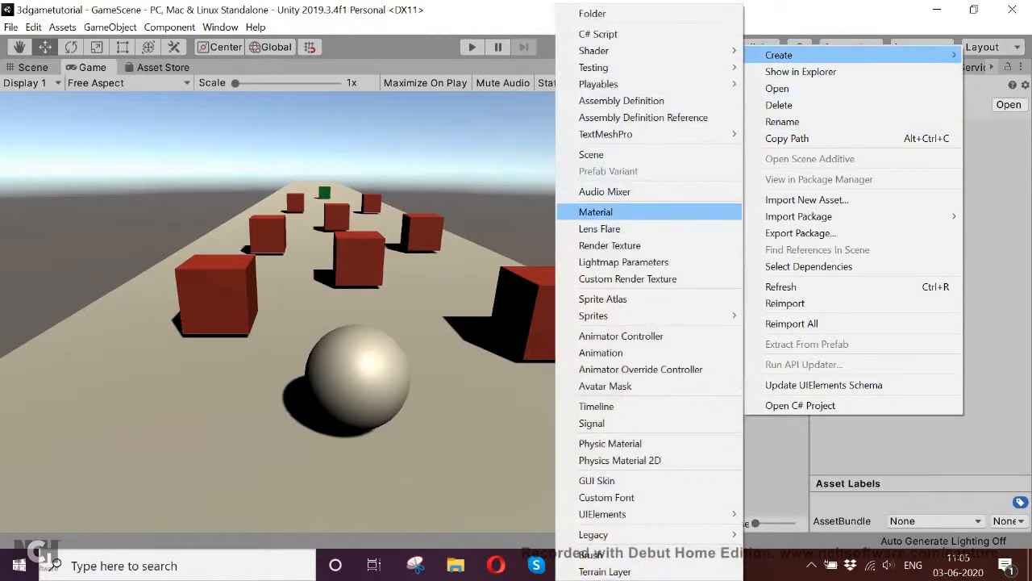
left_click(597, 211)
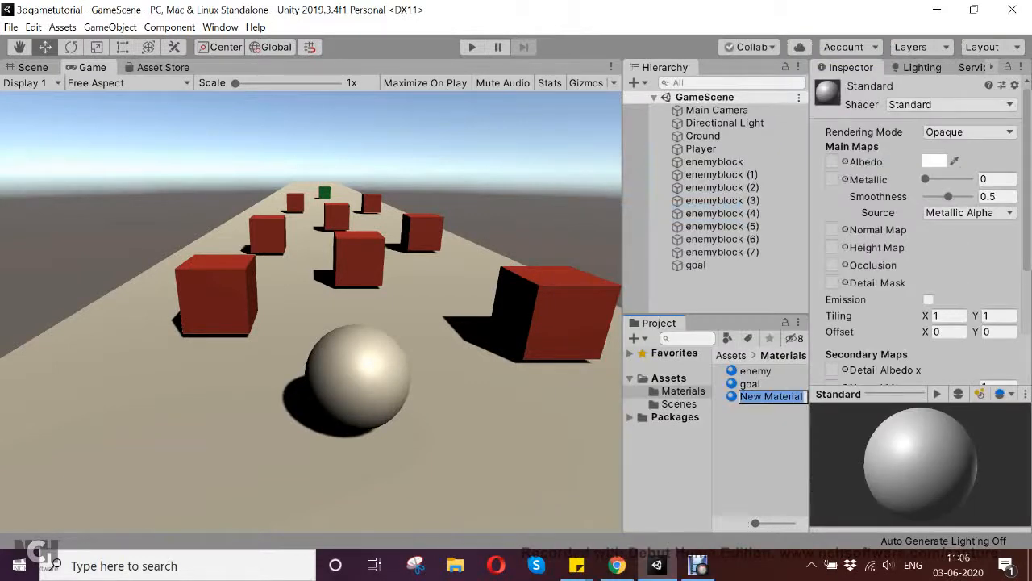
type("player")
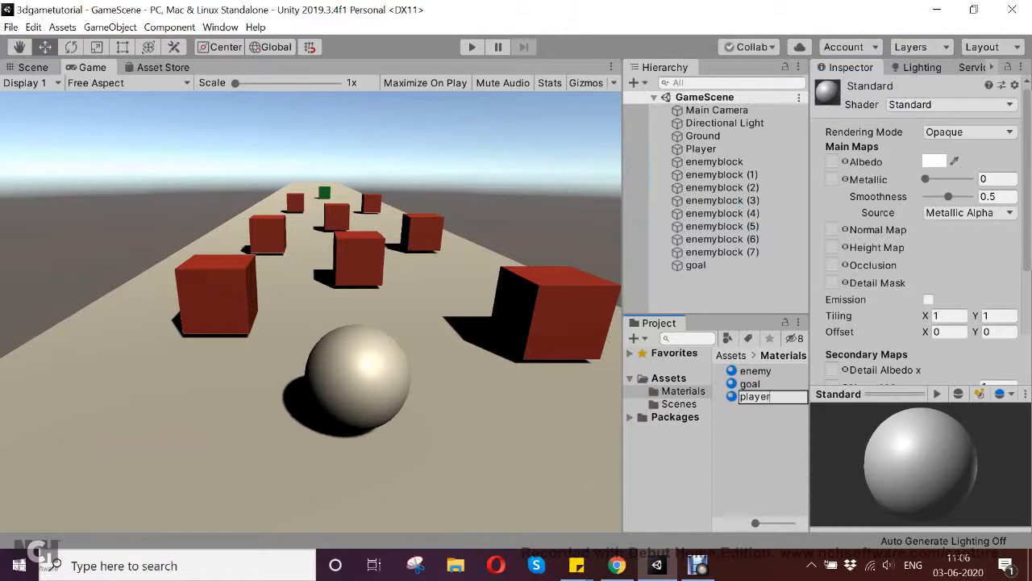
key("Return")
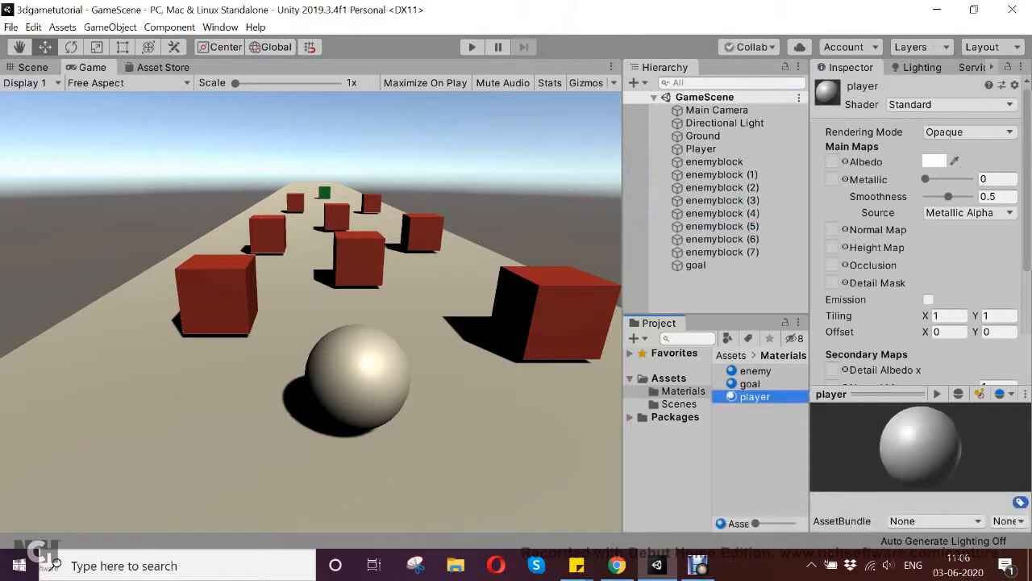
- Set the player material's albedo colour to yellow, hex E5C71F
left_click(934, 161)
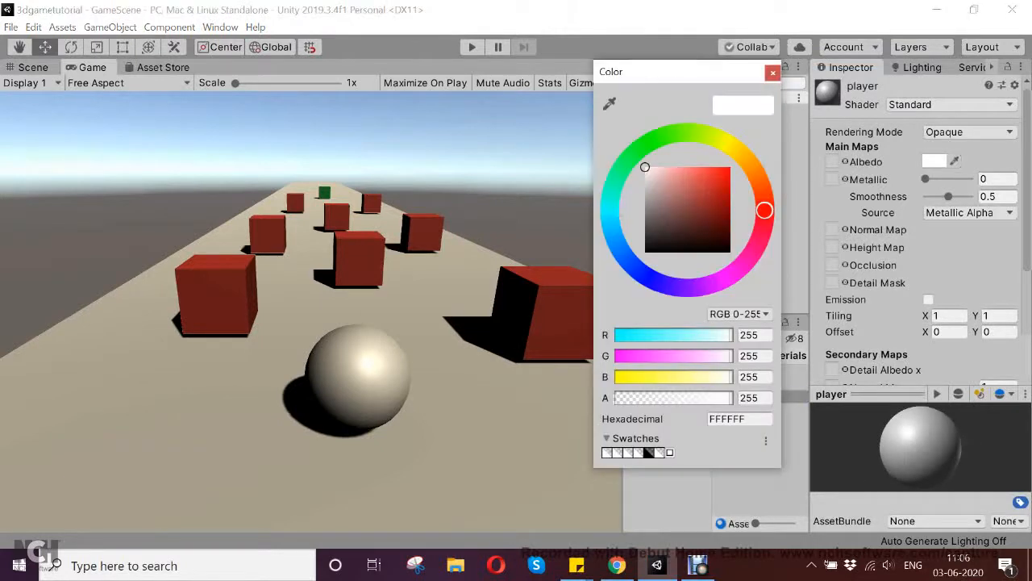
left_click(736, 150)
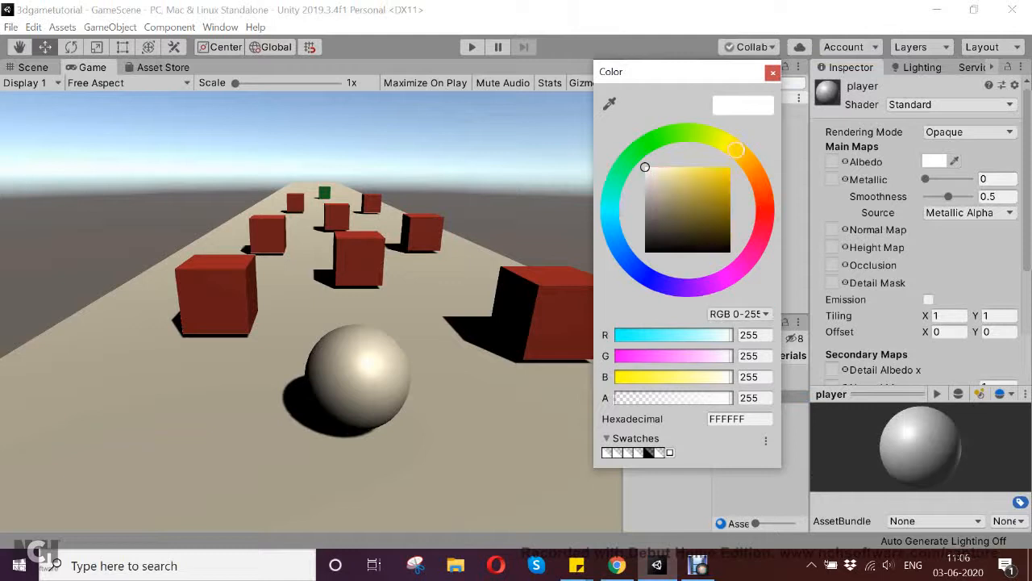
left_click(715, 179)
left_click_drag(715, 180, 720, 175)
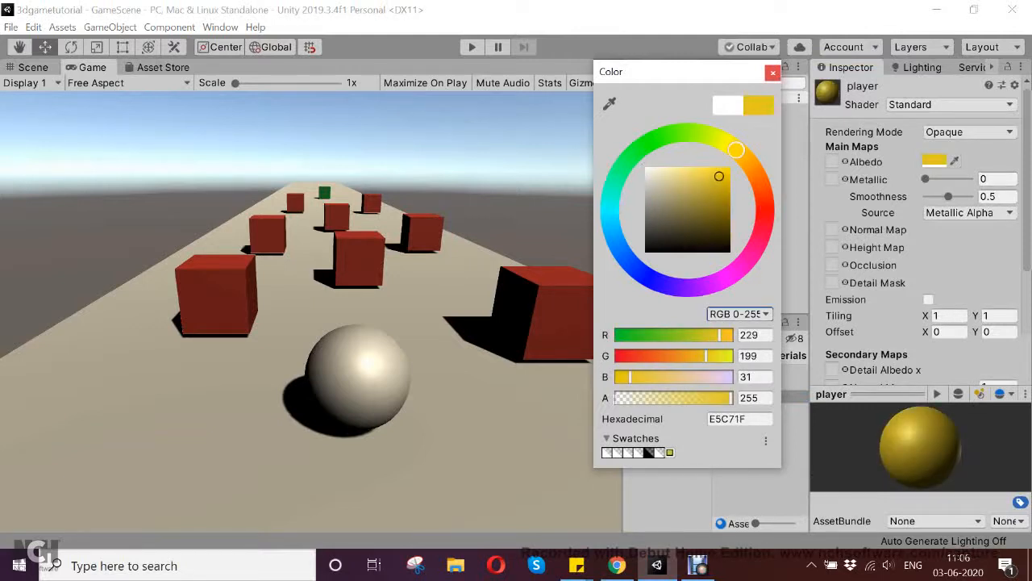
left_click(773, 73)
- Apply the player material to the Player sphere and save the scene
left_click(700, 148)
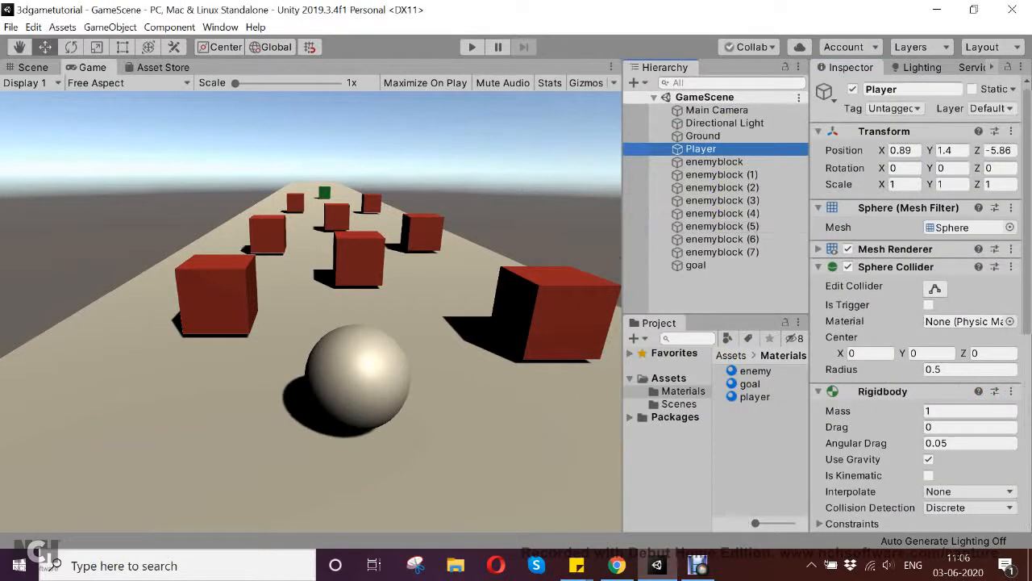
scroll(920, 307, "down", 3)
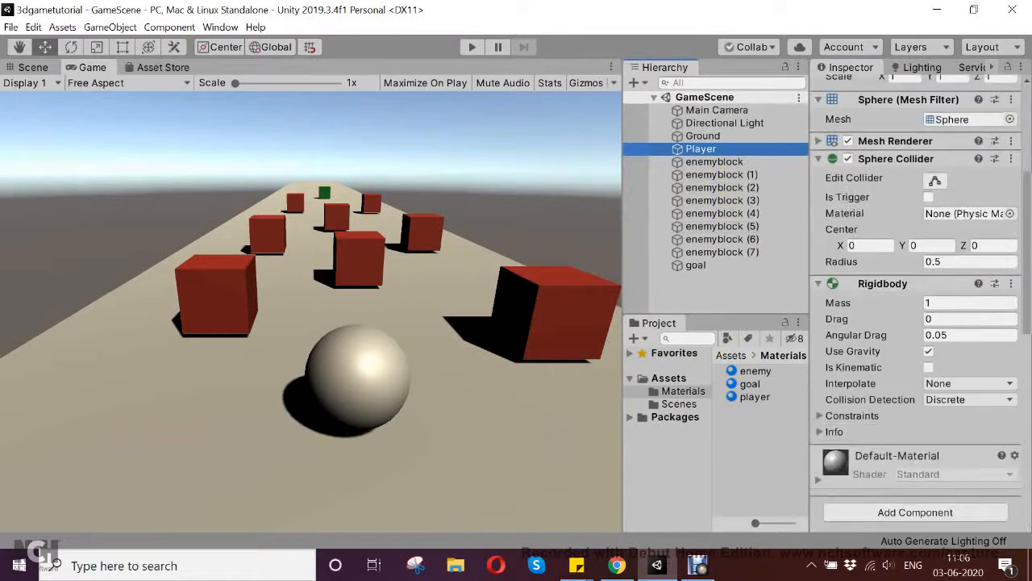
left_click_drag(755, 397, 897, 476)
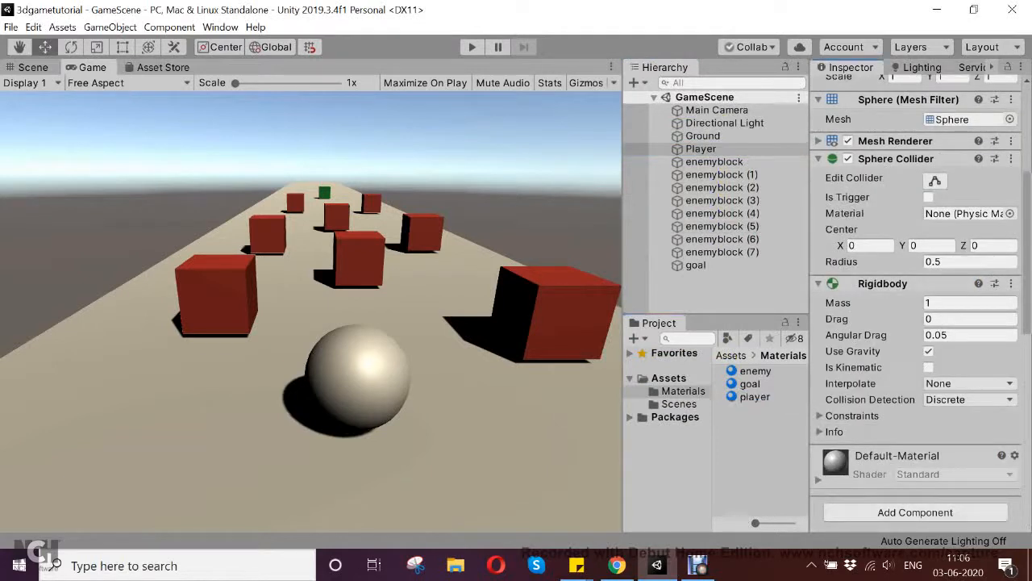
left_click_drag(754, 397, 896, 464)
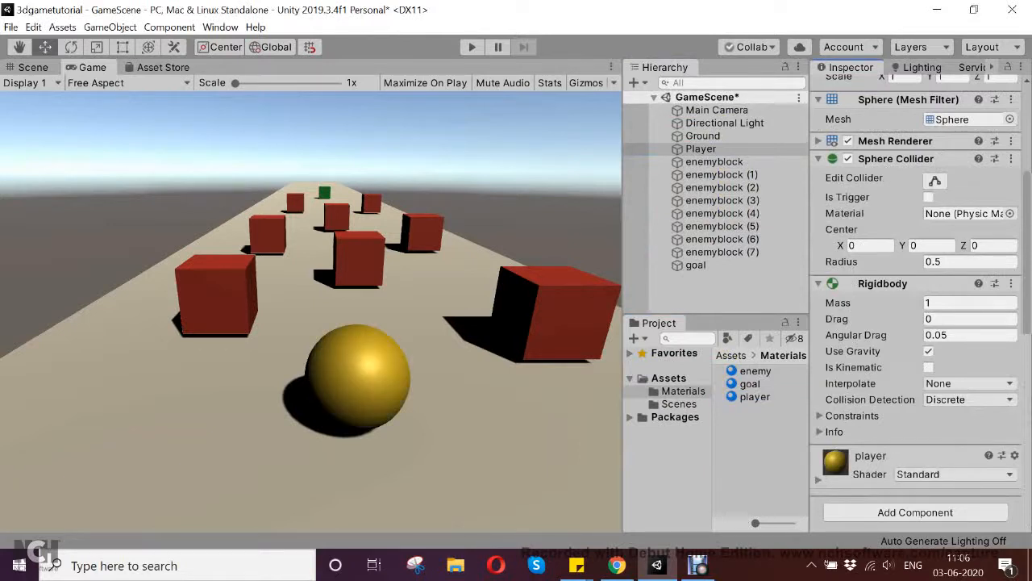
key("ctrl+s")
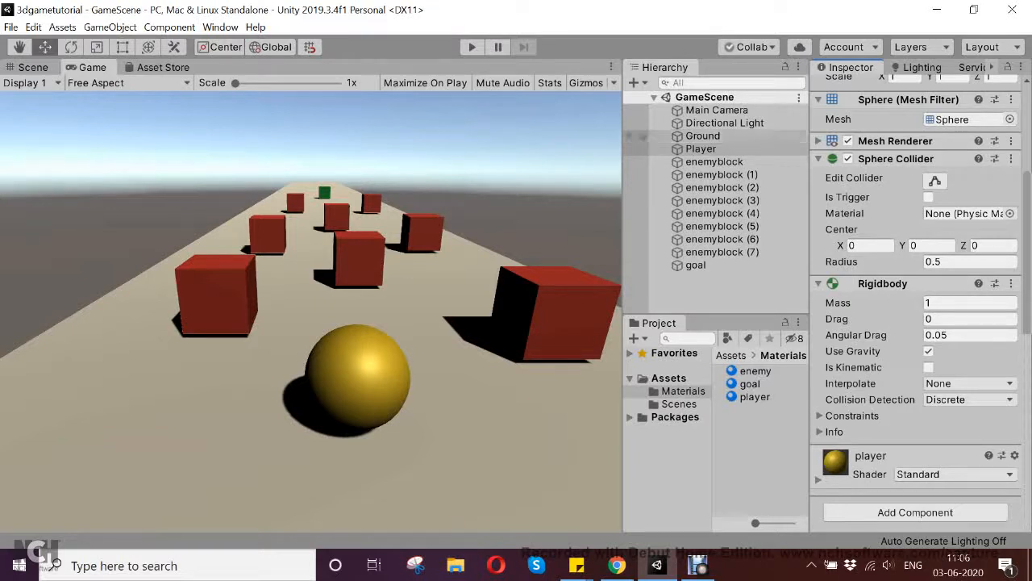
- Create a new material named ground in the Materials folder
left_click(703, 136)
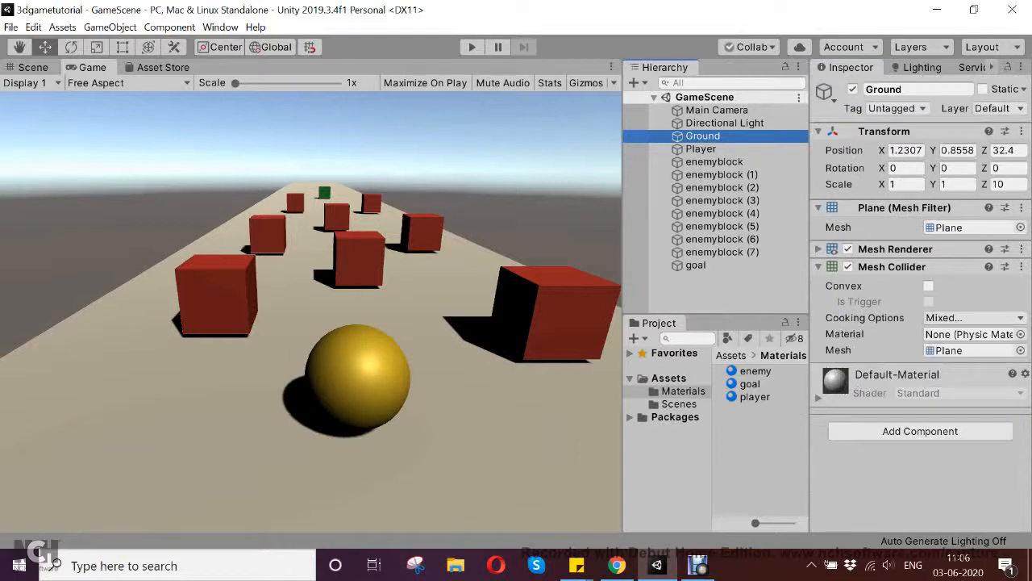
right_click(759, 437)
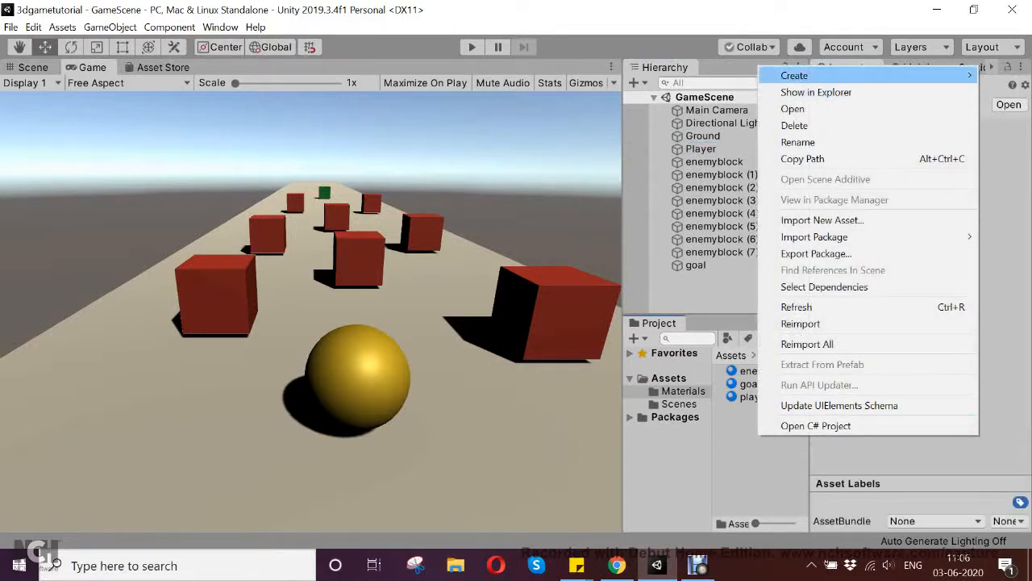
mouse_move(794, 75)
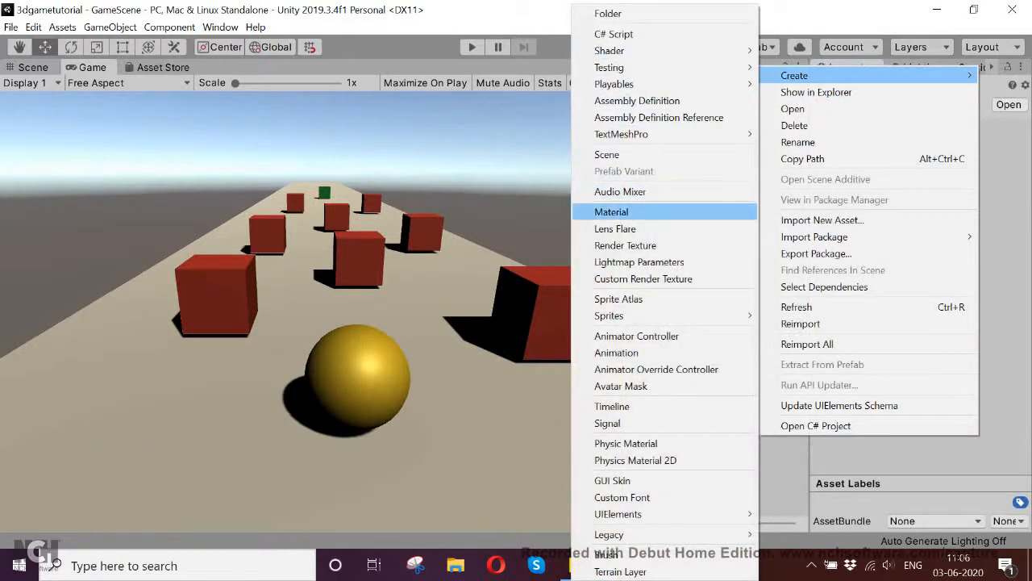
left_click(613, 211)
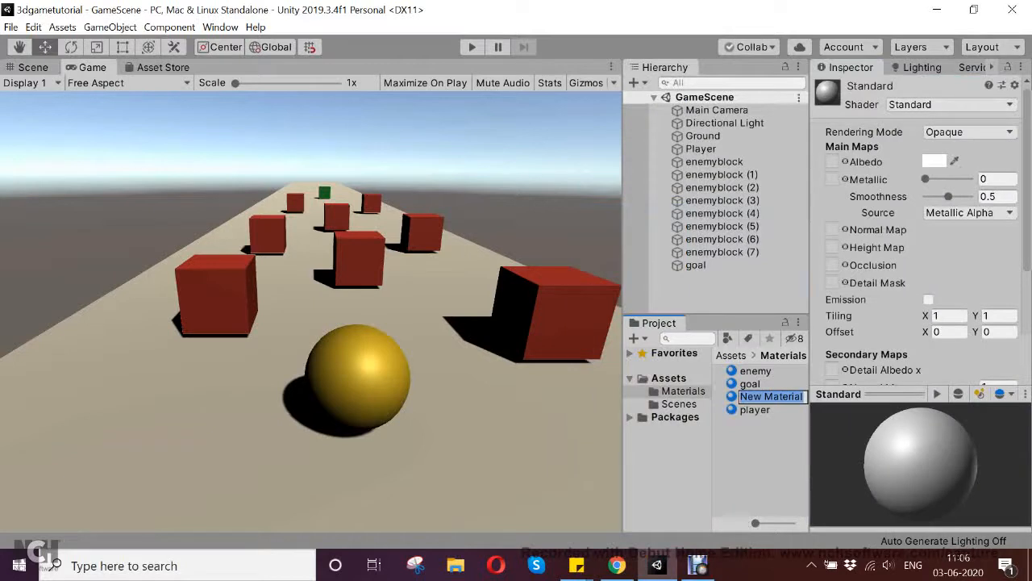
type("ground")
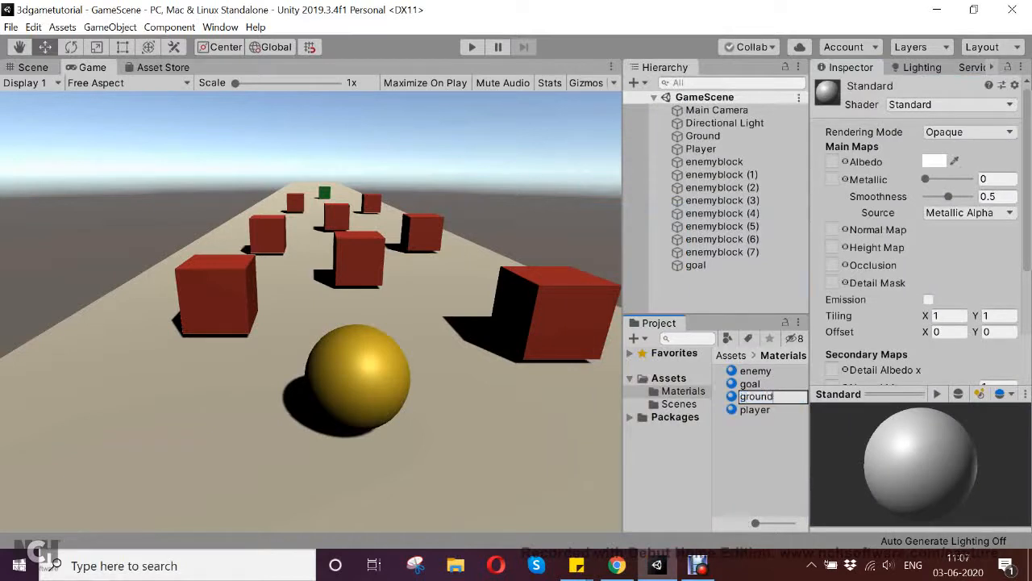
key("Return")
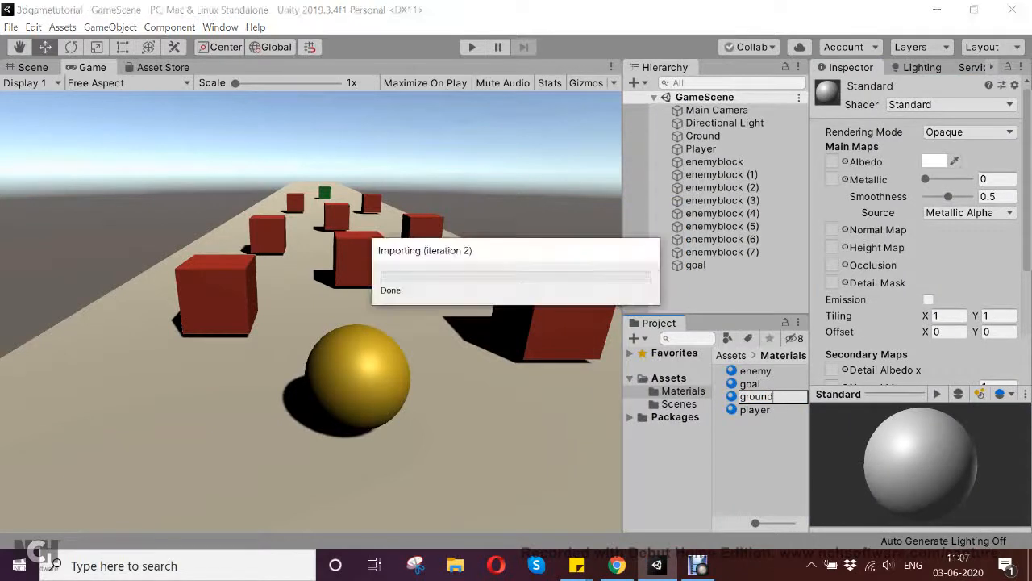
- Set the ground material's albedo colour to dark grey, hex 797373
left_click(934, 161)
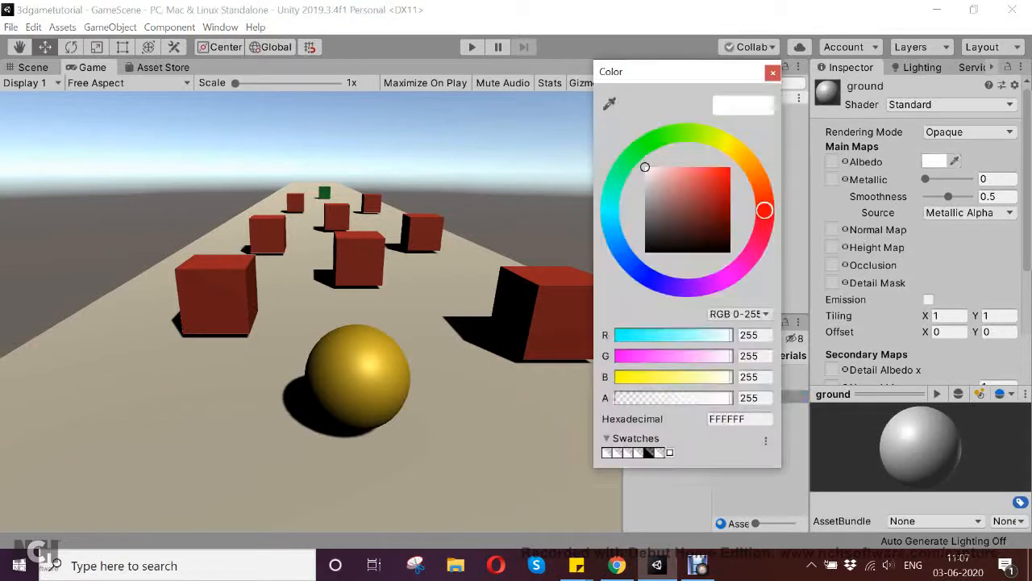
left_click(648, 213)
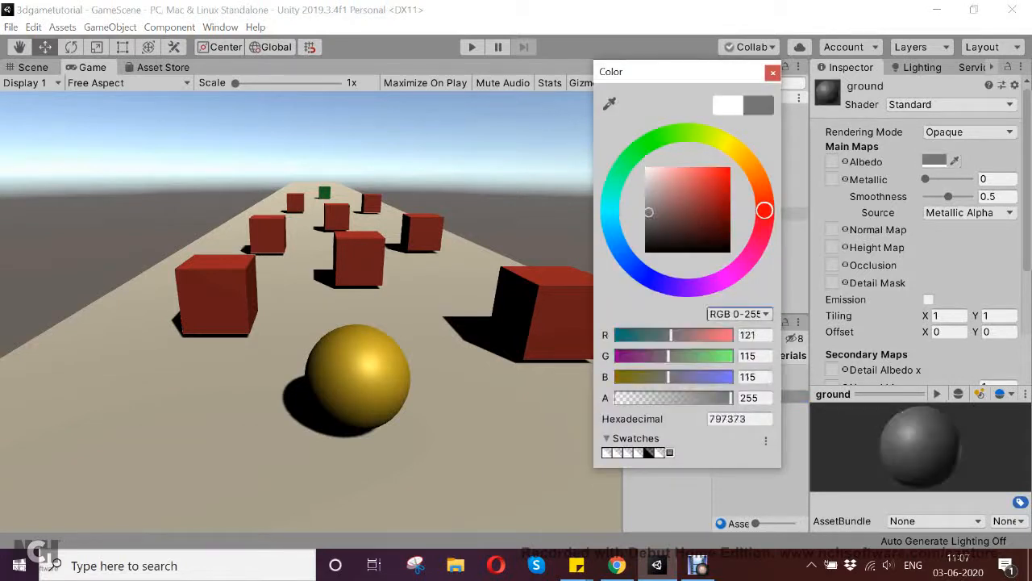
left_click(773, 72)
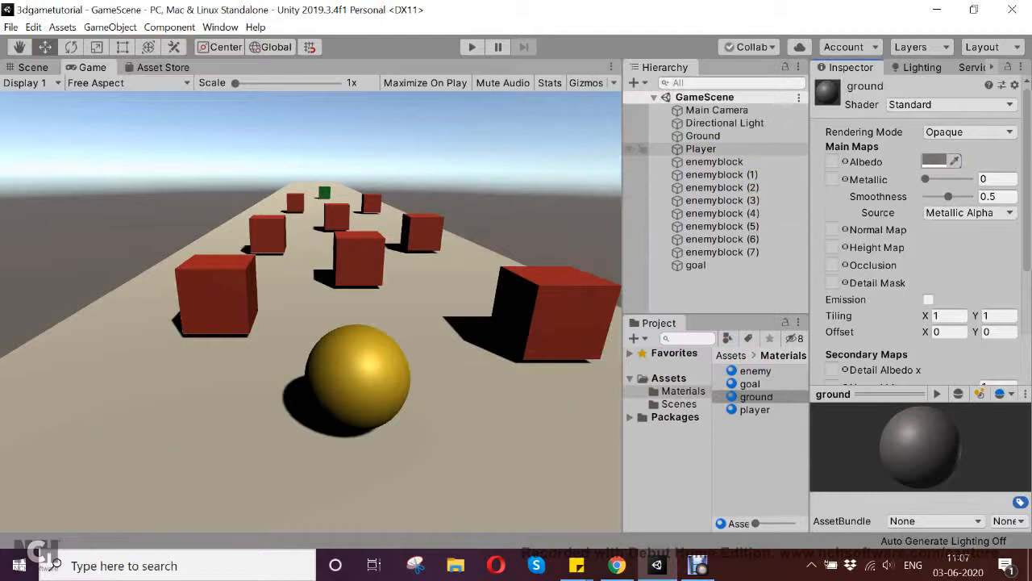
- Apply the ground material to the Ground plane
left_click(703, 136)
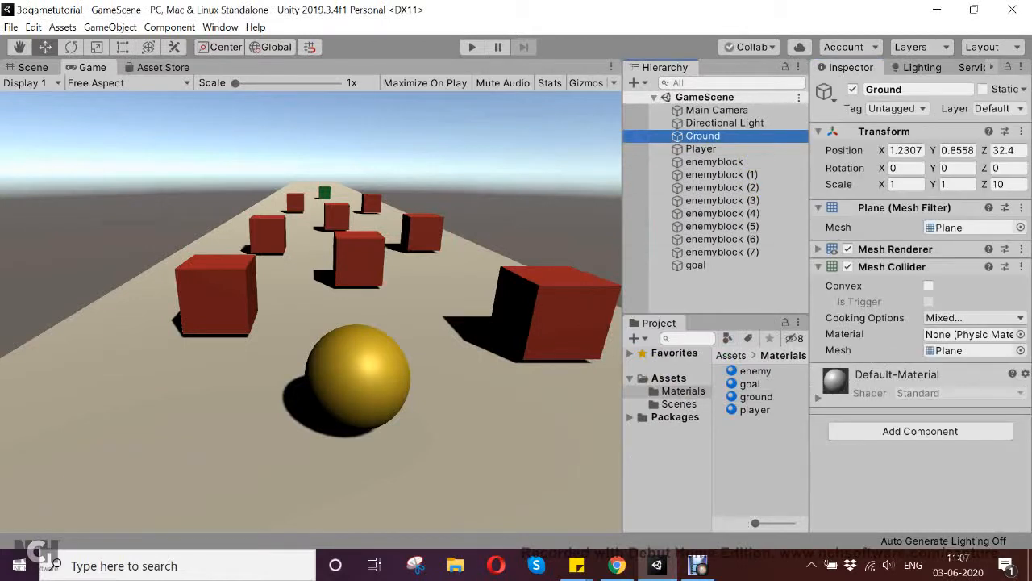
left_click_drag(757, 395, 702, 135)
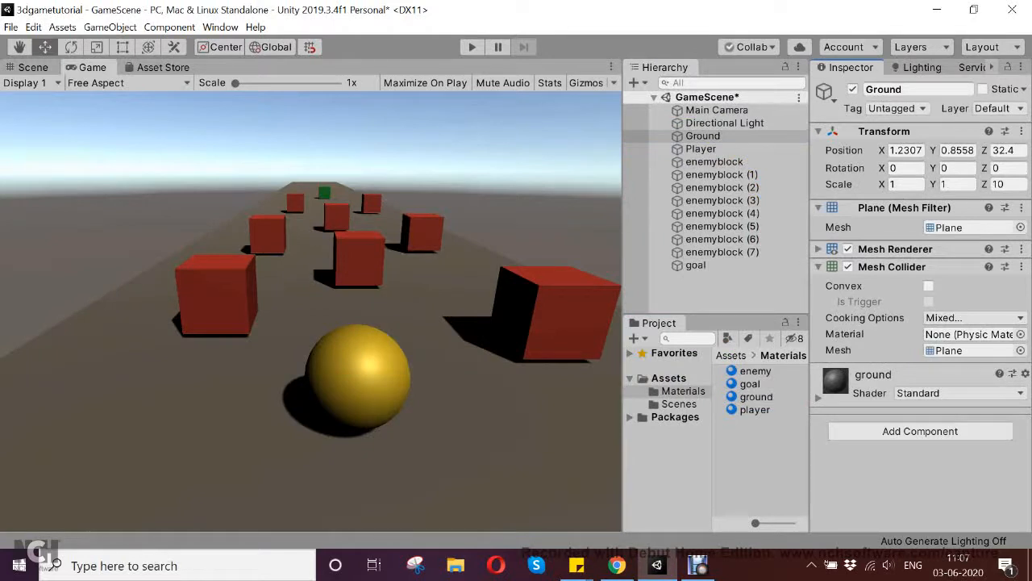
- Lighten the ground material's albedo colour to a pale off-white, hex EAE1E1, and save the scene
left_click(819, 398)
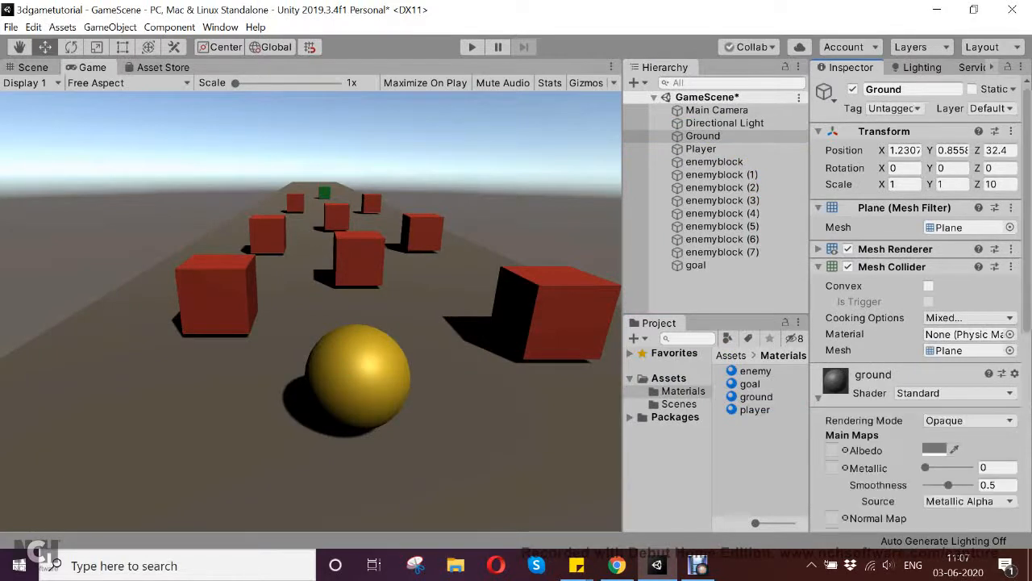
left_click(936, 449)
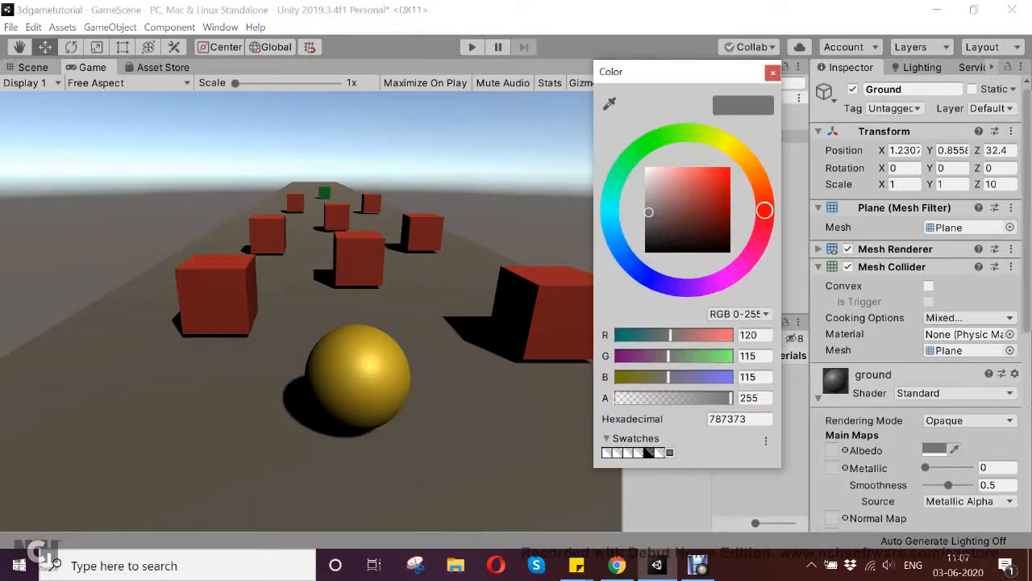
mouse_move(648, 212)
left_mouse_down()
mouse_move(658, 167)
mouse_move(654, 176)
left_mouse_up()
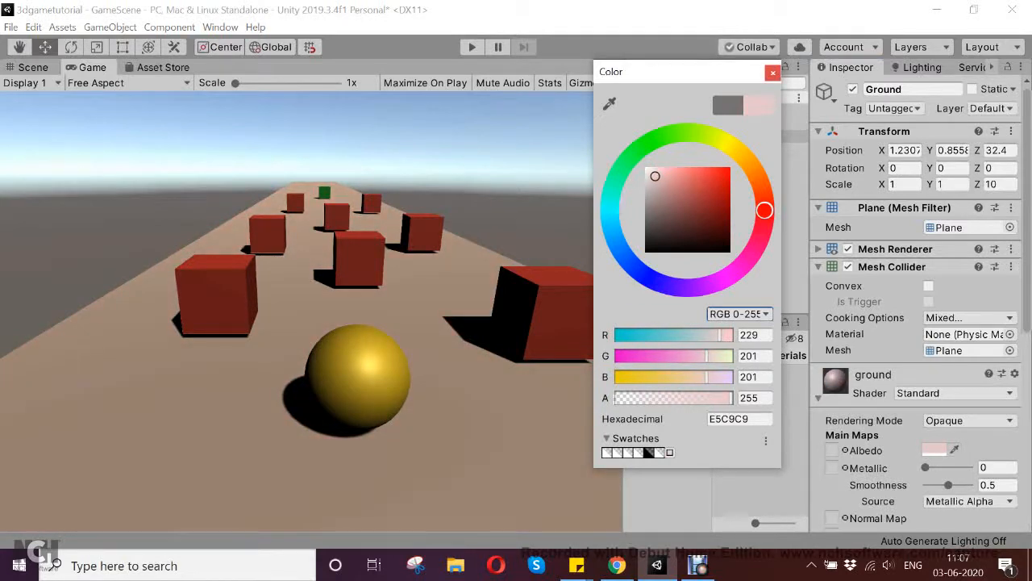
left_click_drag(654, 175, 647, 174)
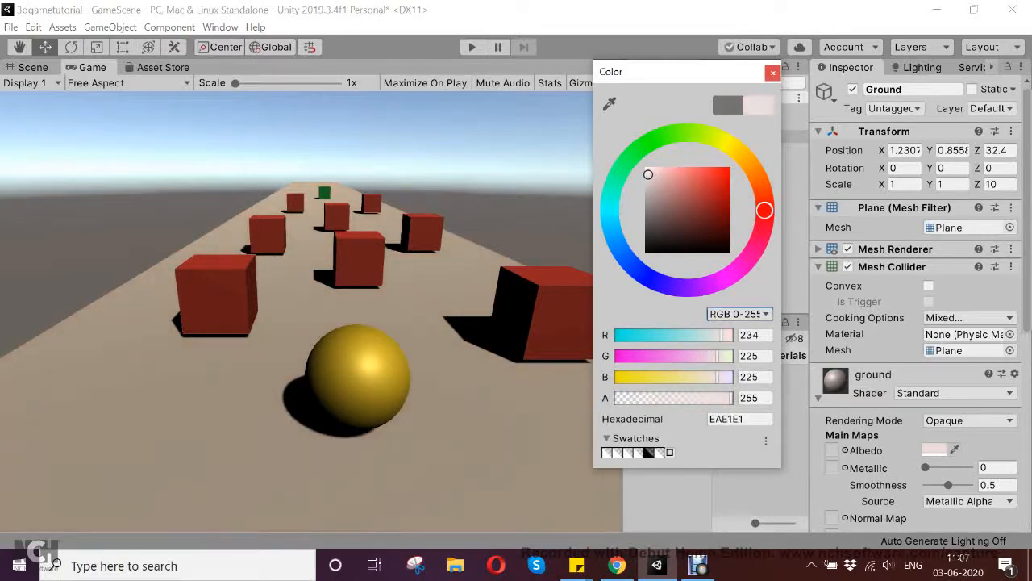
left_click(773, 73)
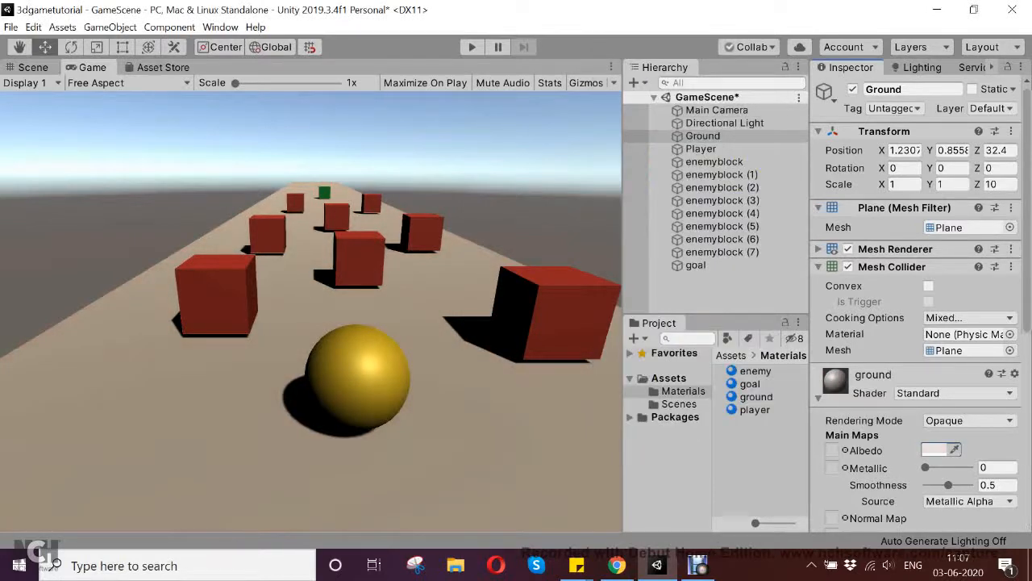
key("ctrl+s")
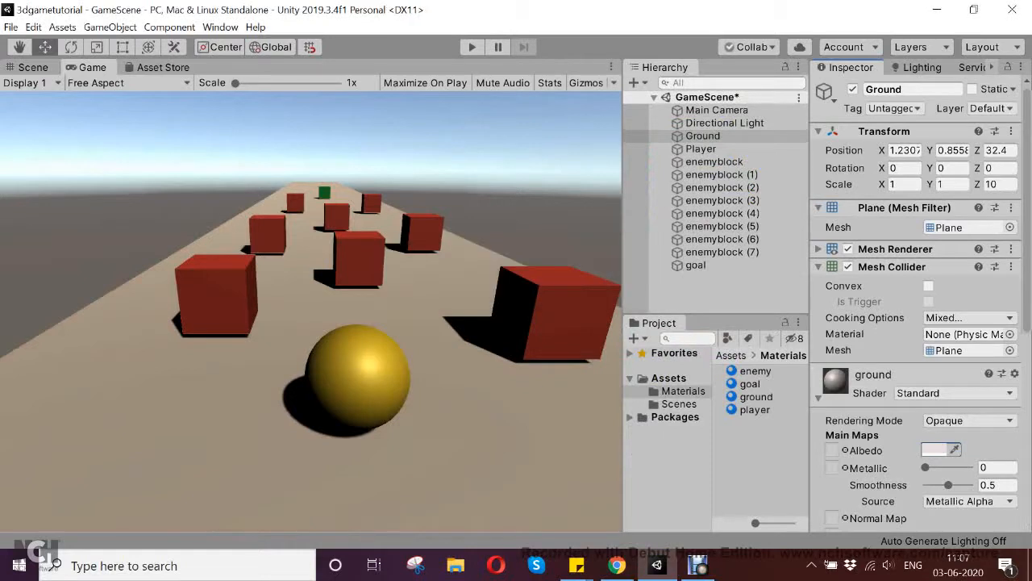